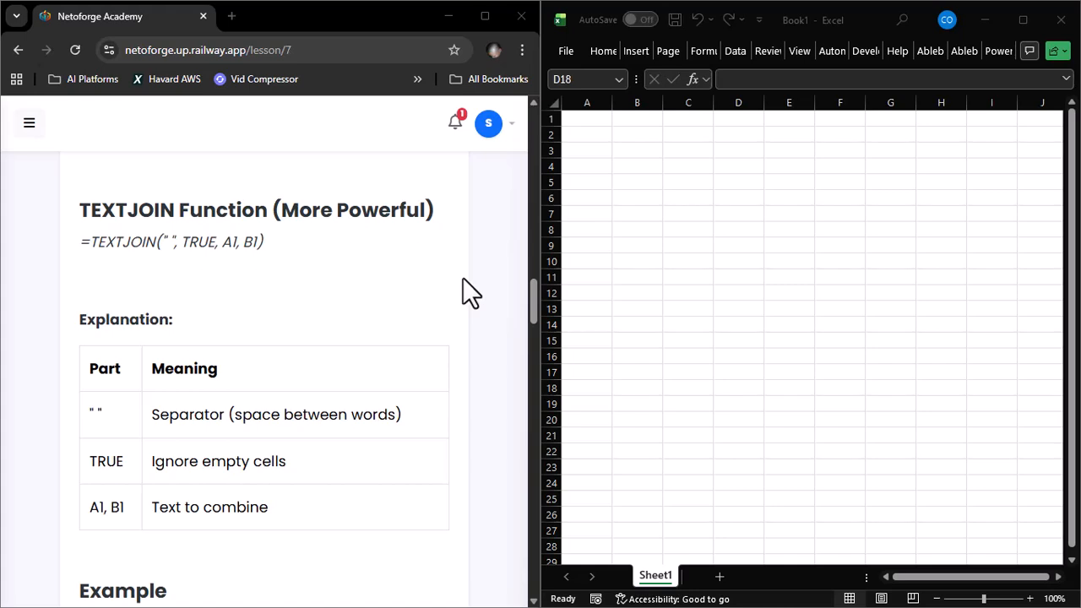
# Find the Step 5 Mixed Practice table on the lesson page and copy it with its E1 to E5 headers
pyautogui.scroll(-5, 463, 279)
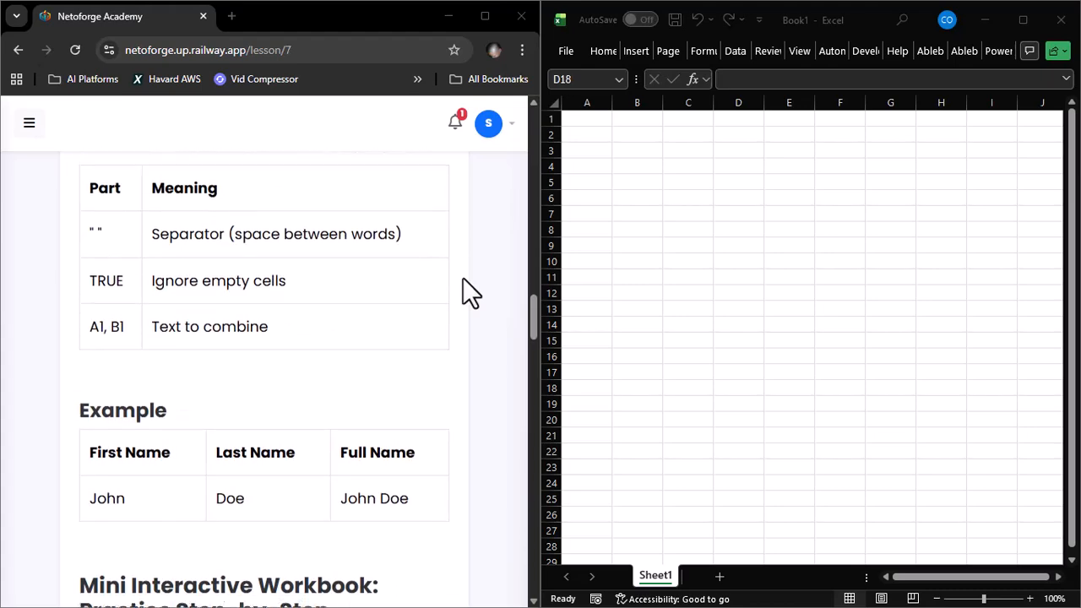
pyautogui.scroll(-10, 462, 279)
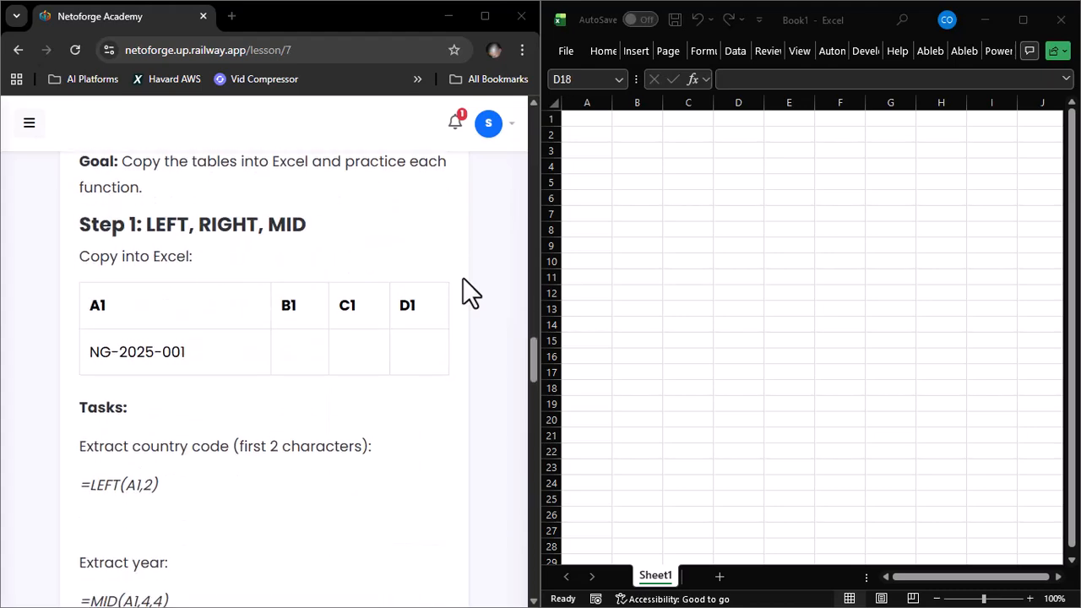
pyautogui.scroll(-2, 463, 287)
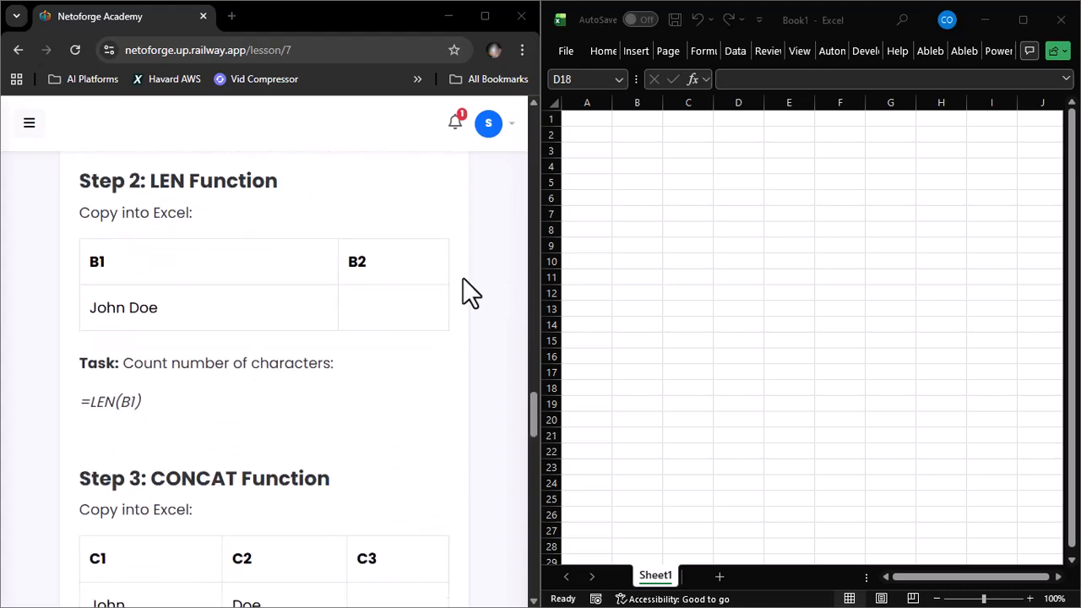
pyautogui.scroll(-3, 463, 287)
pyautogui.scroll(-8, 463, 279)
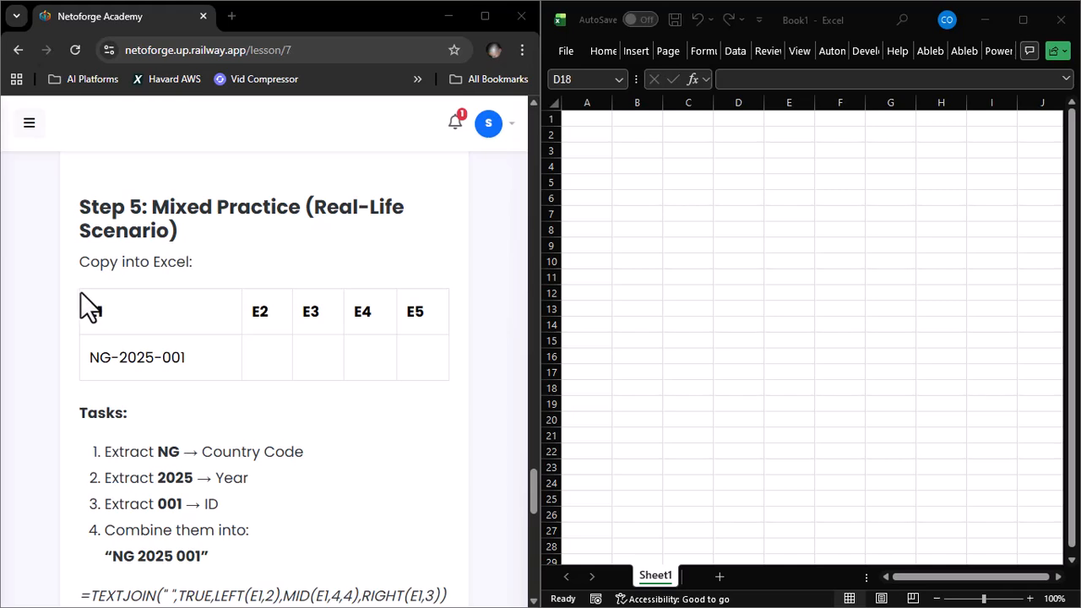
pyautogui.moveTo(74, 291); pyautogui.dragTo(435, 349)
pyautogui.hotkey('ctrl', 'c')
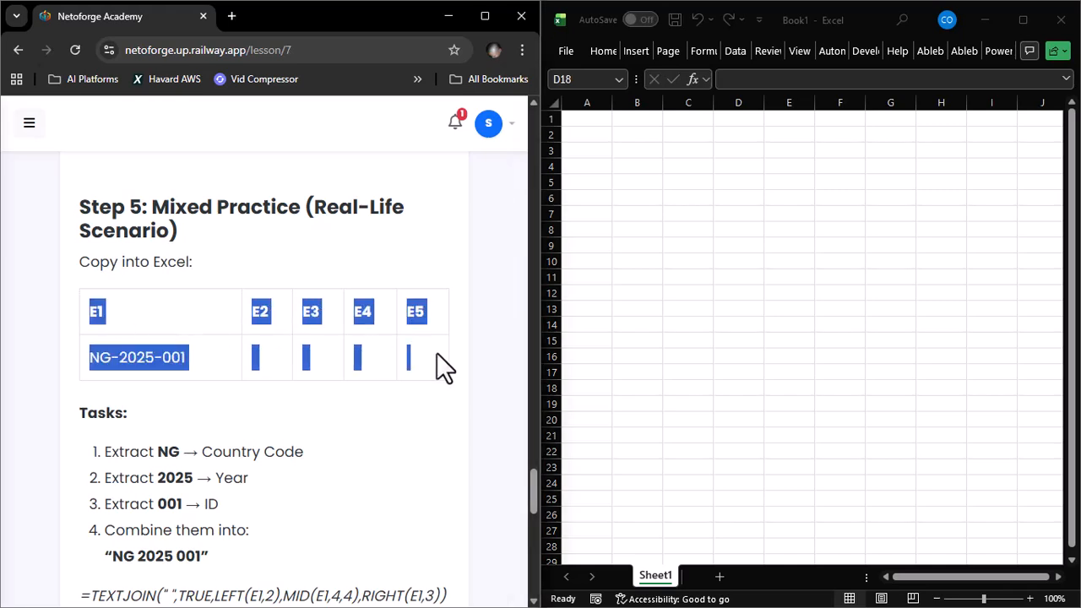
# Switch to Excel, paste the copied table starting at cell A1, and widen column A to fit its text
pyautogui.click(801, 122)
pyautogui.click(599, 121)
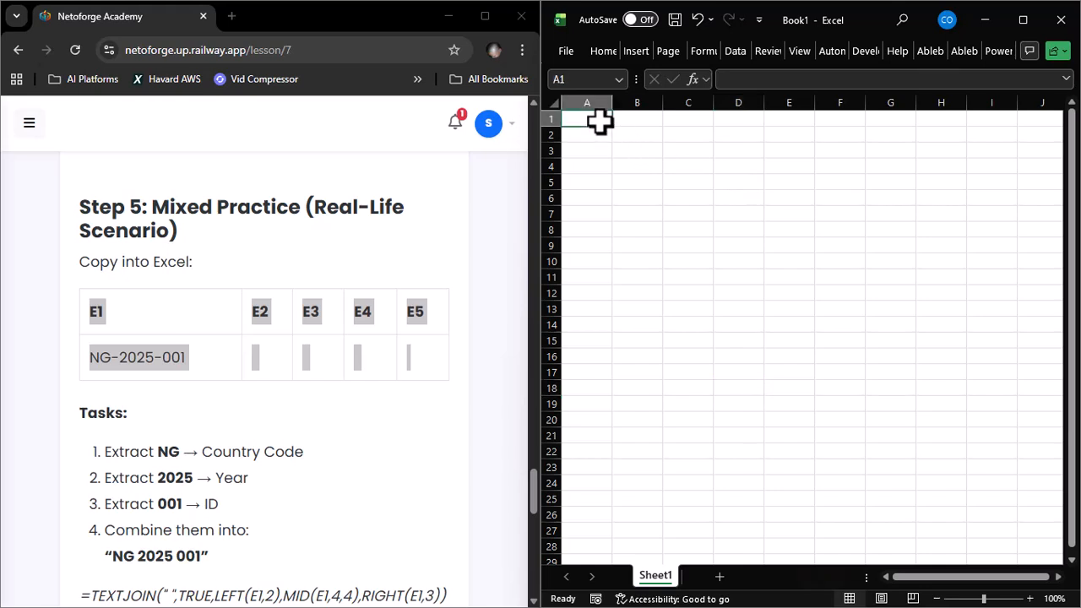
pyautogui.hotkey('ctrl', 'v')
pyautogui.moveTo(612, 100); pyautogui.dragTo(666, 93)
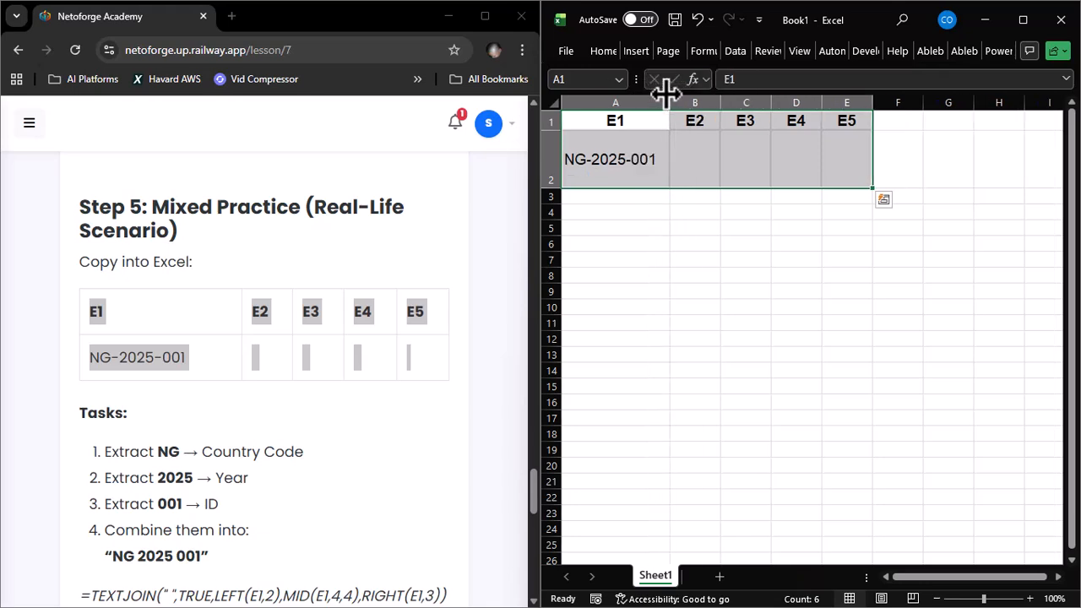
# Extract the country code in cell B2 with a LEFT formula taking the first 2 characters of A2
pyautogui.click(685, 159)
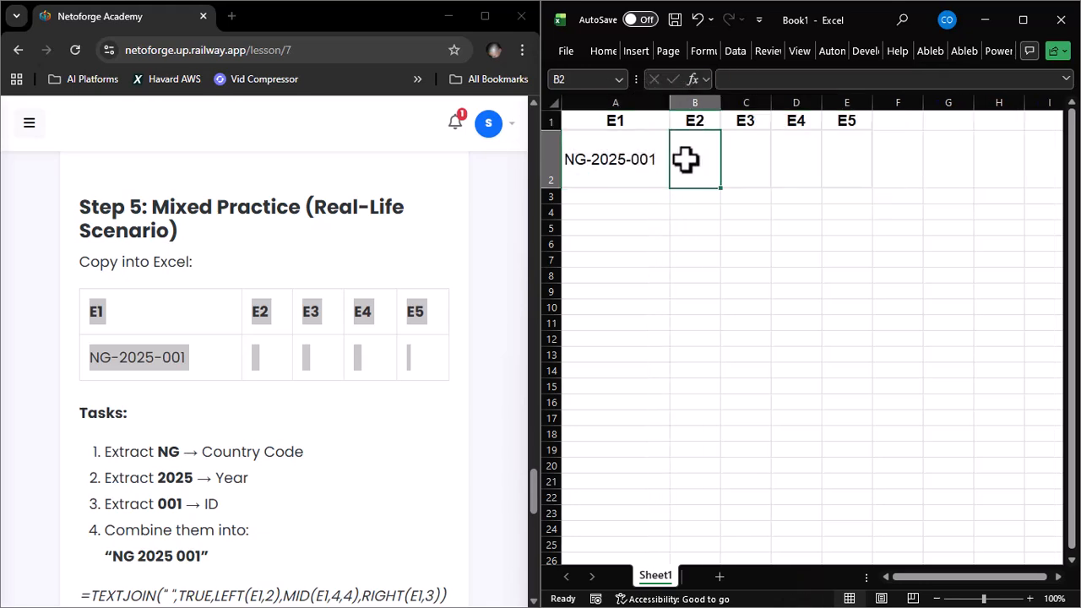
pyautogui.click(638, 150)
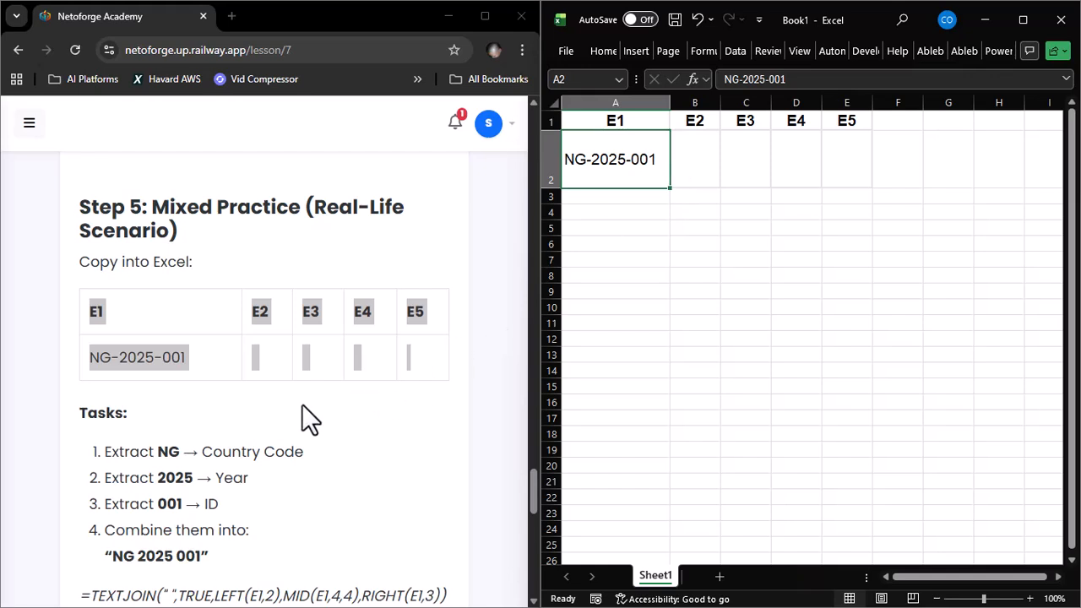
pyautogui.scroll(-1, 306, 418)
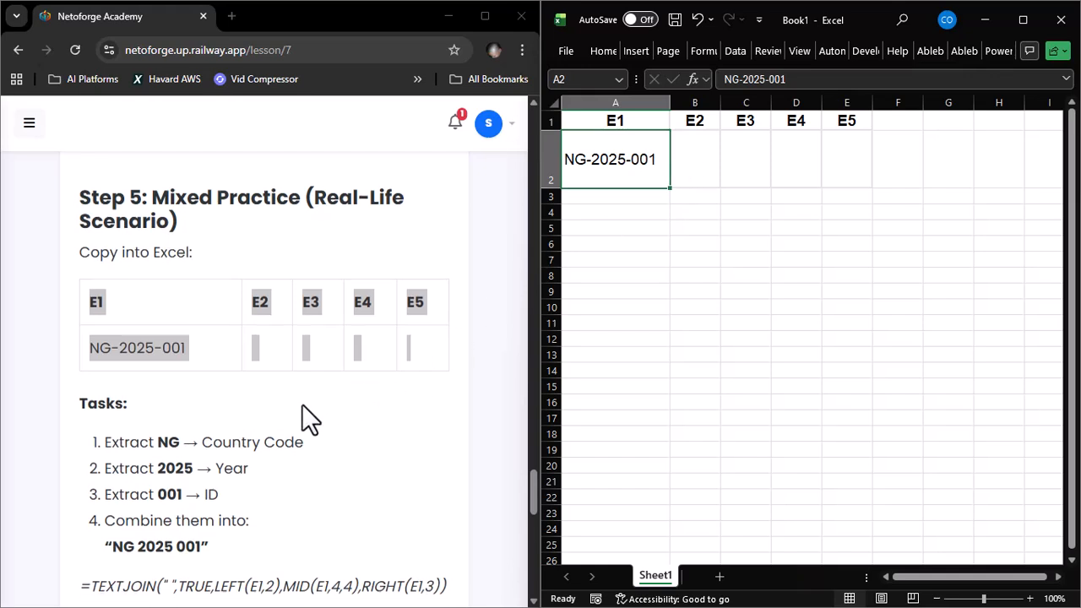
pyautogui.click(696, 160)
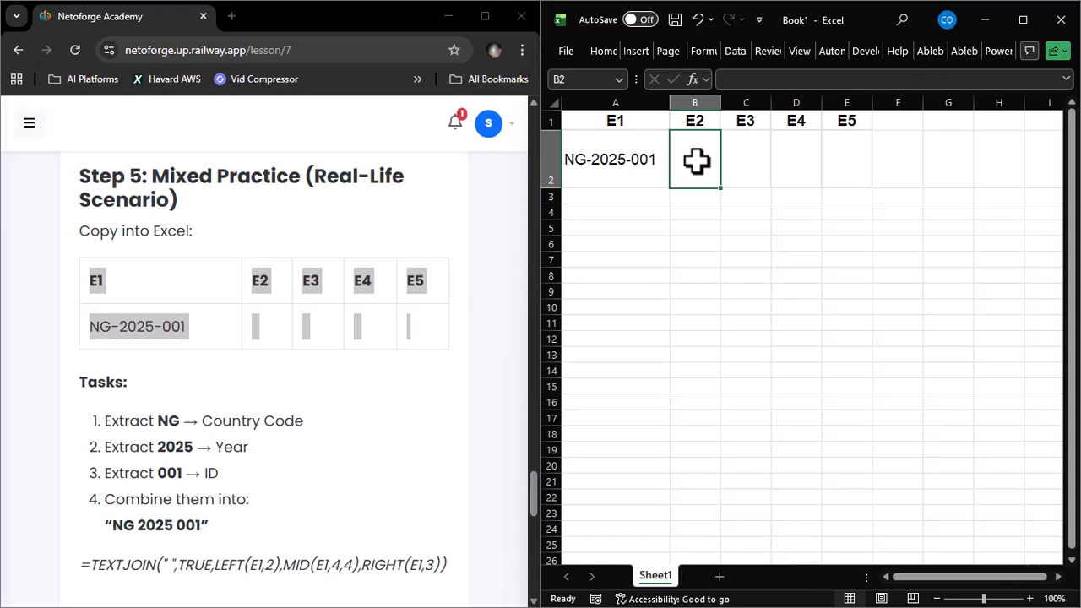
pyautogui.write('=')
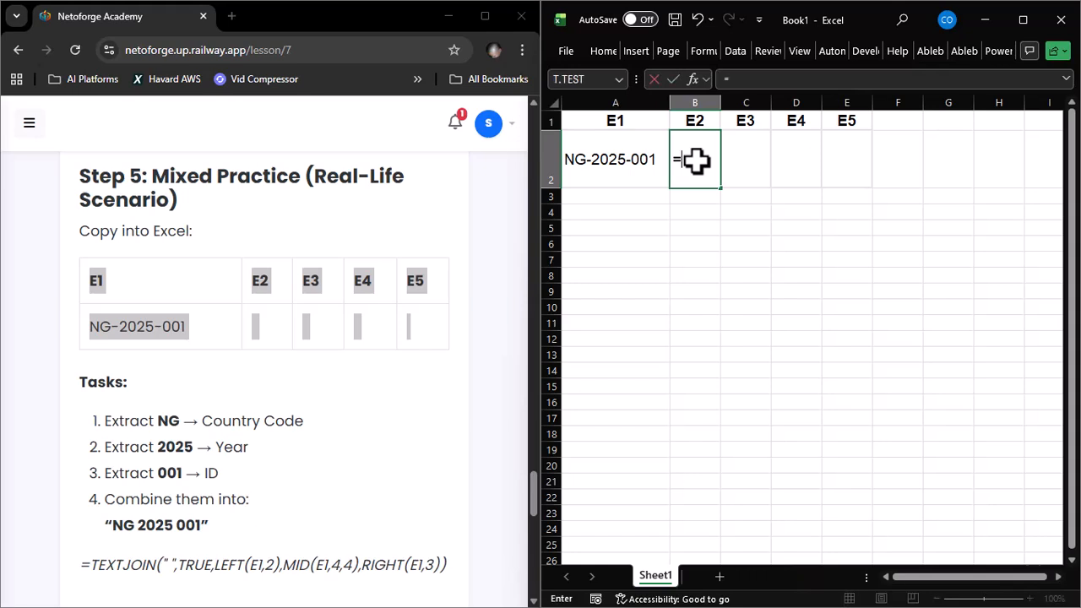
pyautogui.write('left')
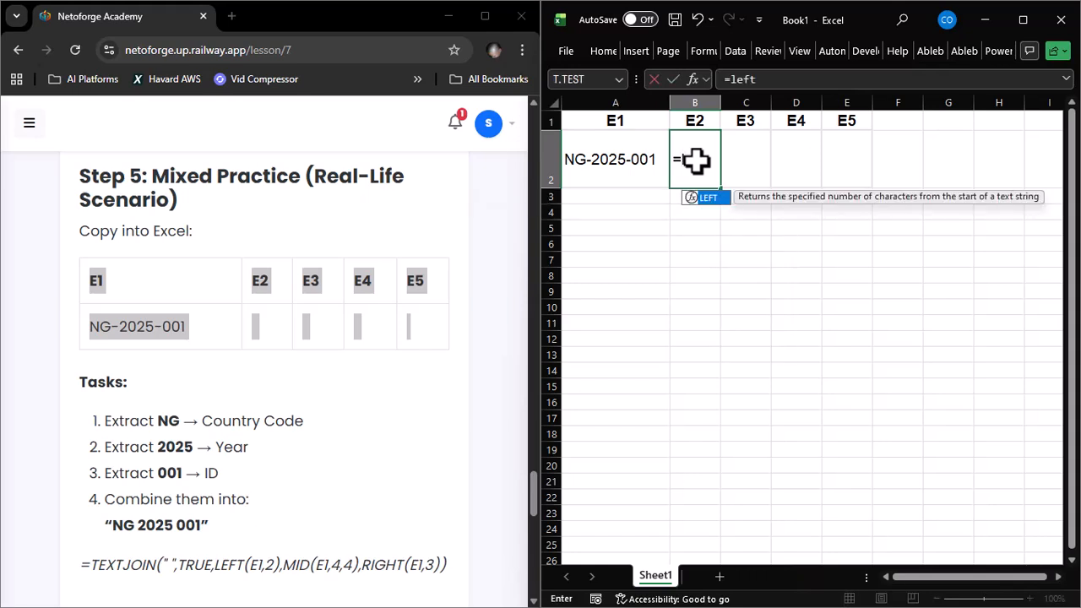
pyautogui.write('(')
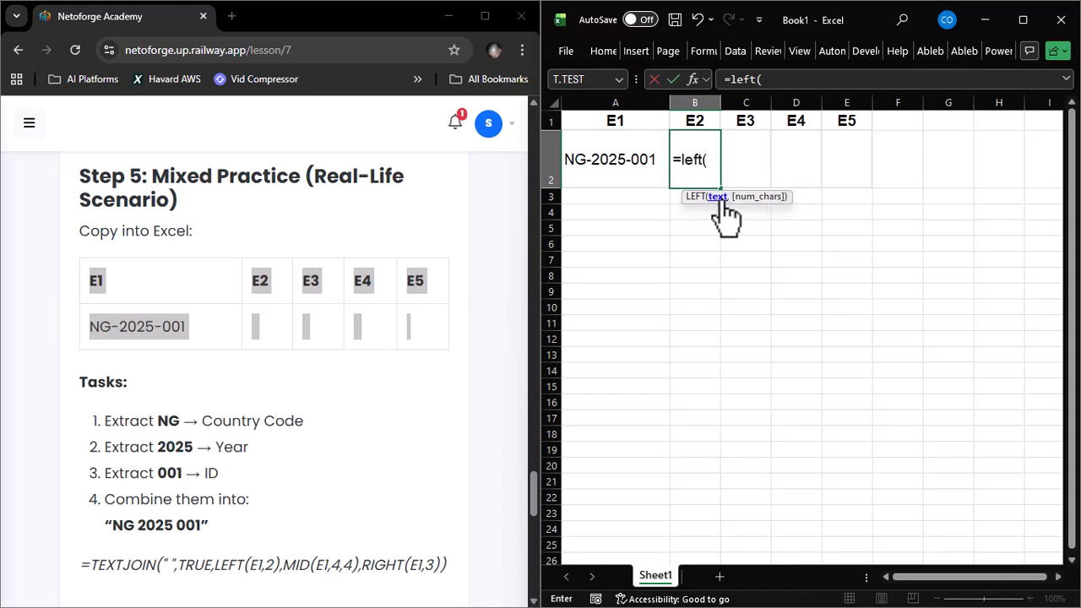
pyautogui.click(615, 157)
pyautogui.write(',')
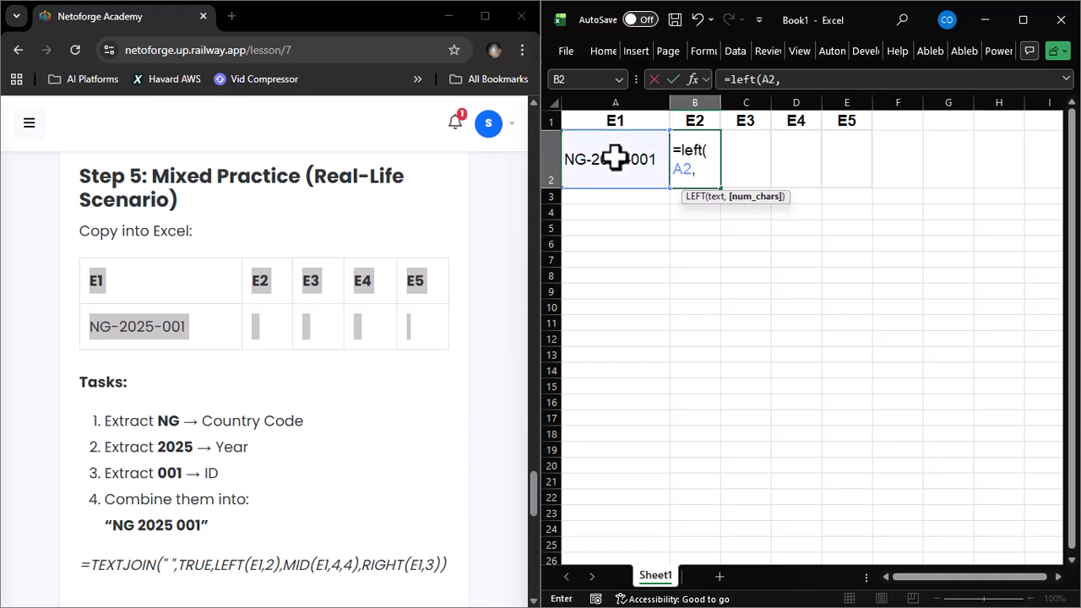
pyautogui.write('2')
pyautogui.press('Return')
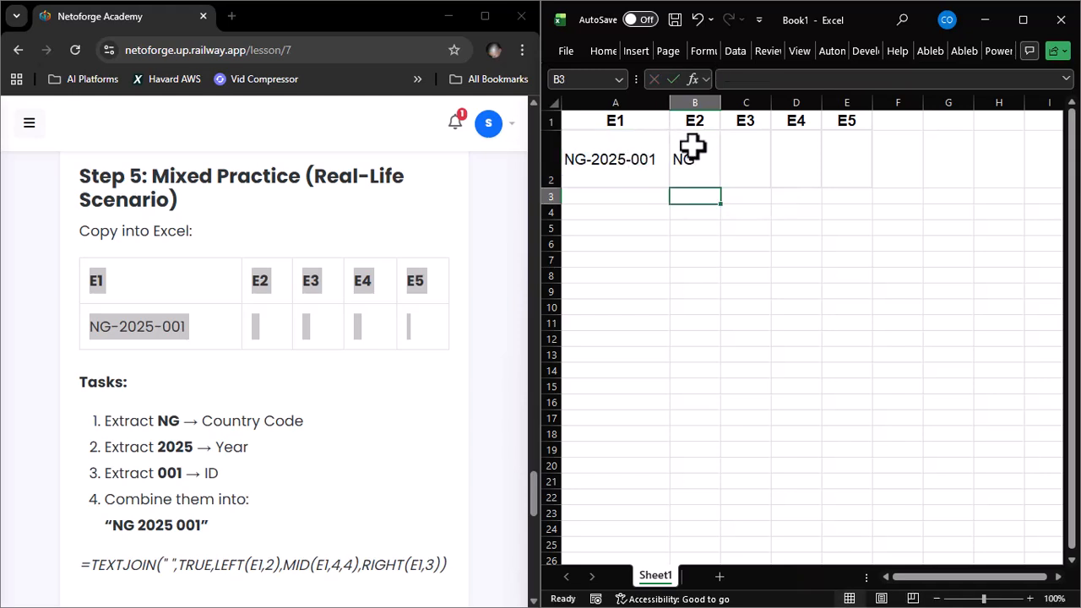
# Extract the year in cell C2 with a MID formula taking 4 characters of A2 from position 4
pyautogui.click(746, 153)
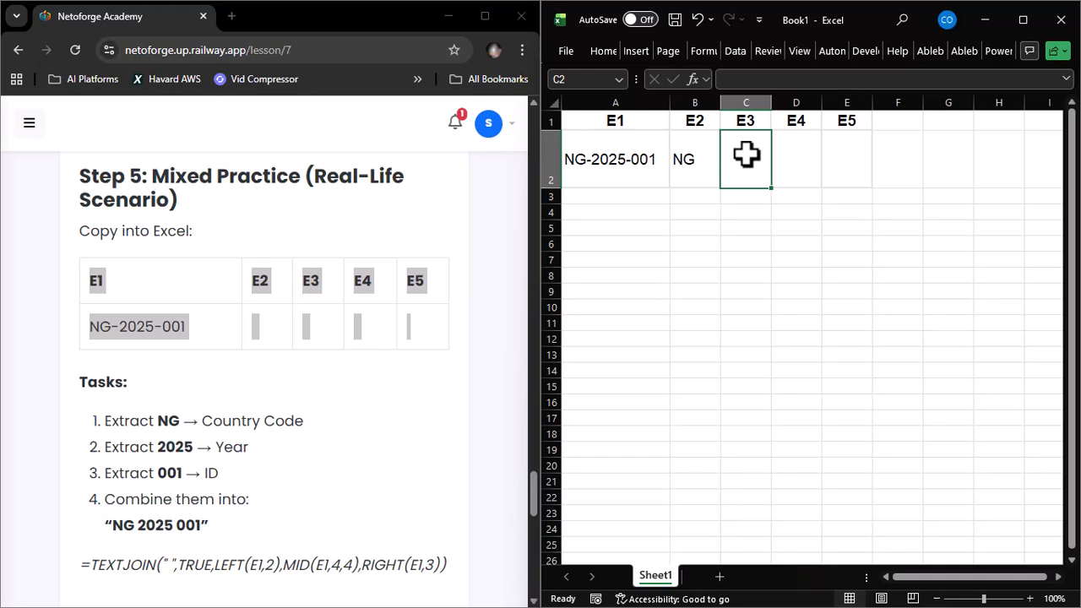
pyautogui.write('=mid(')
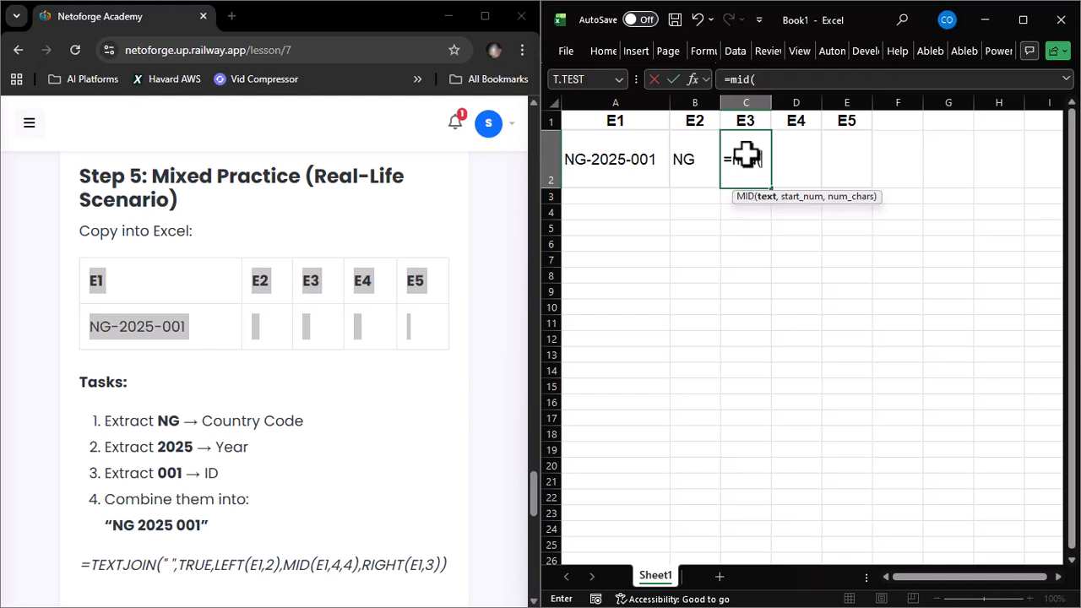
pyautogui.click(632, 166)
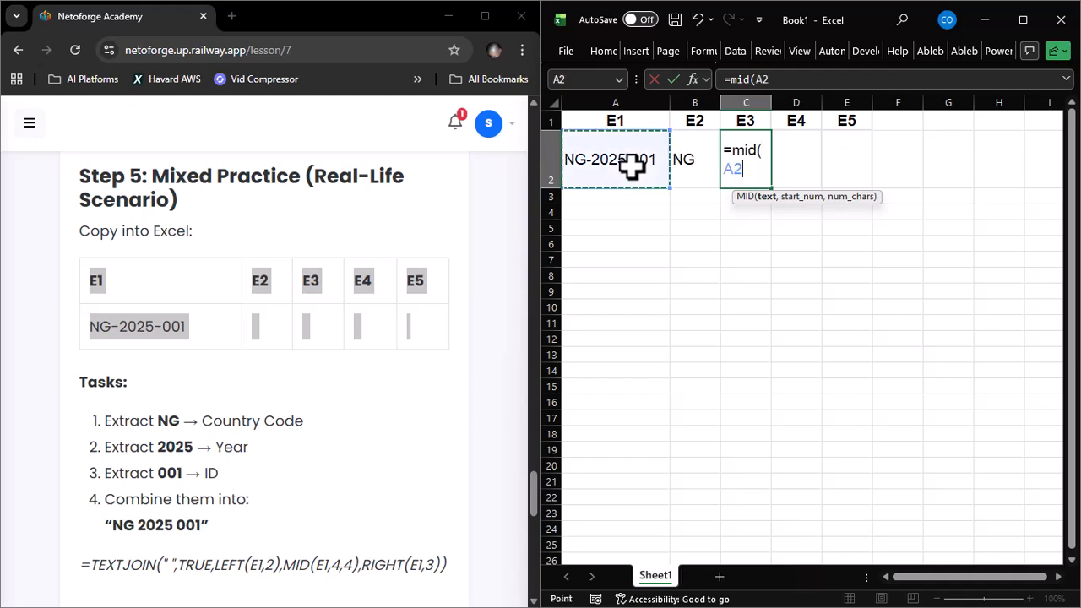
pyautogui.write(',')
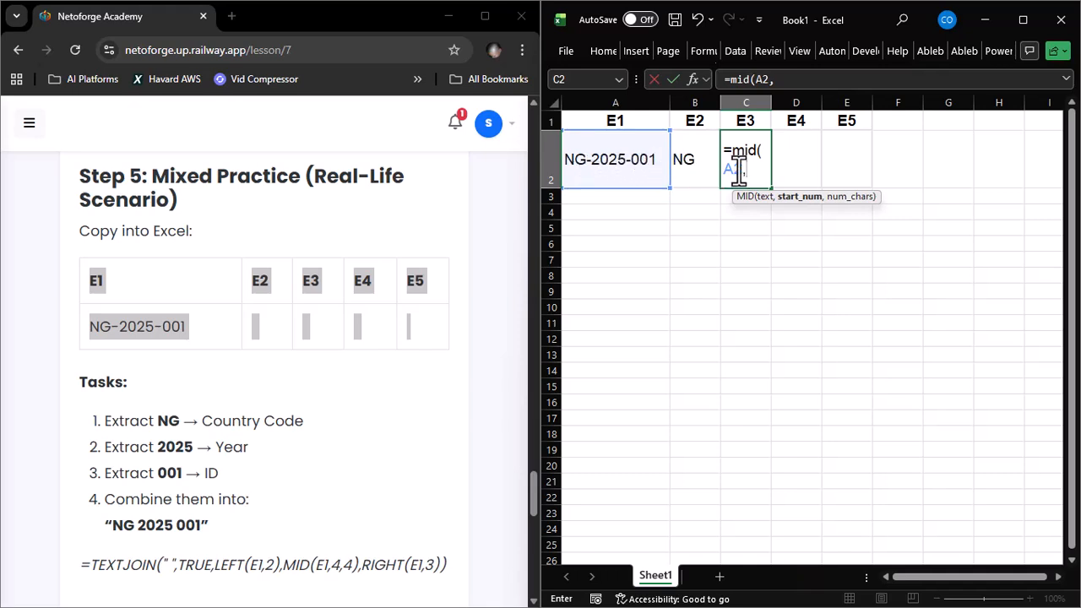
pyautogui.write('4,')
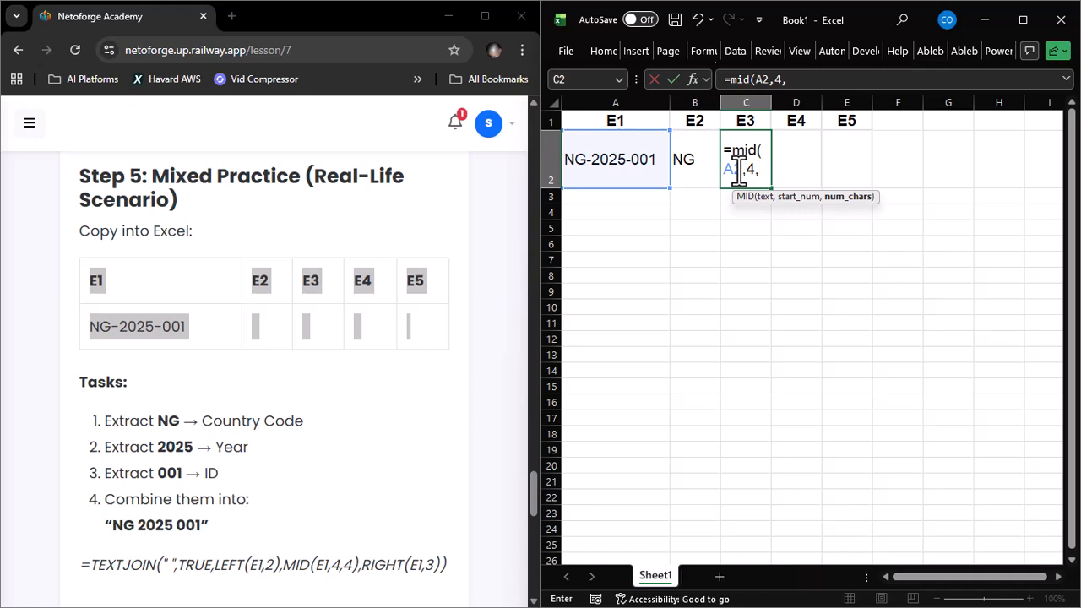
pyautogui.write('4')
pyautogui.press('Return')
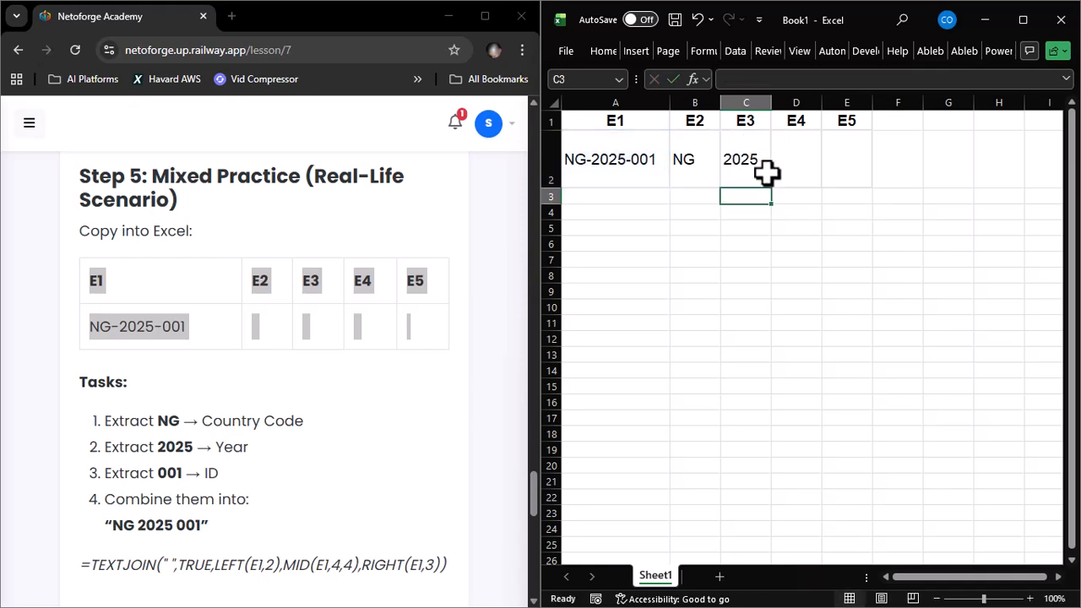
# Extract the ID in cell D2 with a RIGHT formula taking the last 3 characters of A2
pyautogui.click(795, 158)
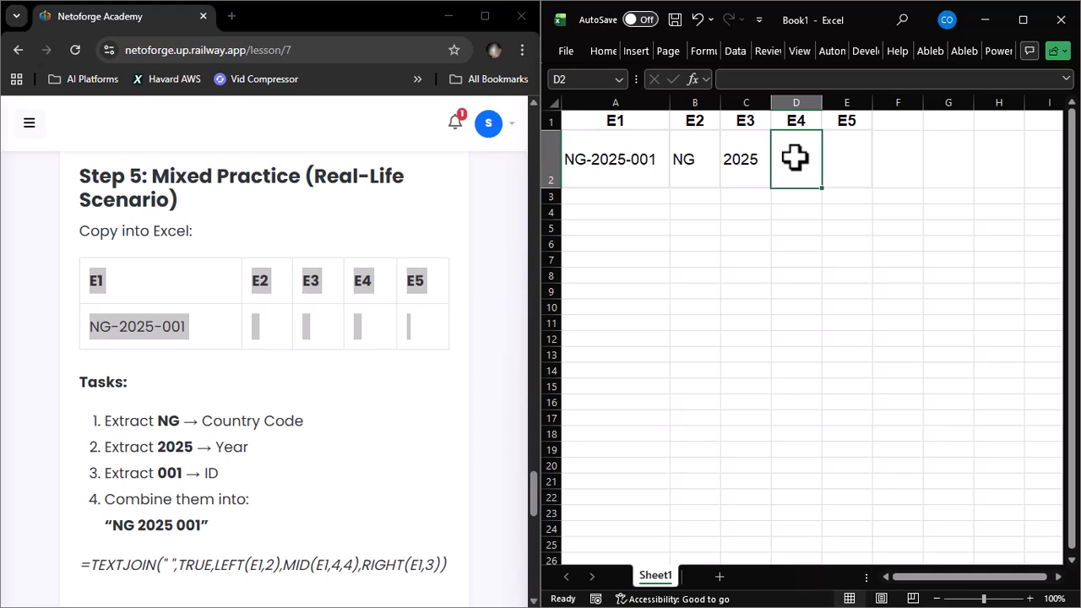
pyautogui.write('=righ')
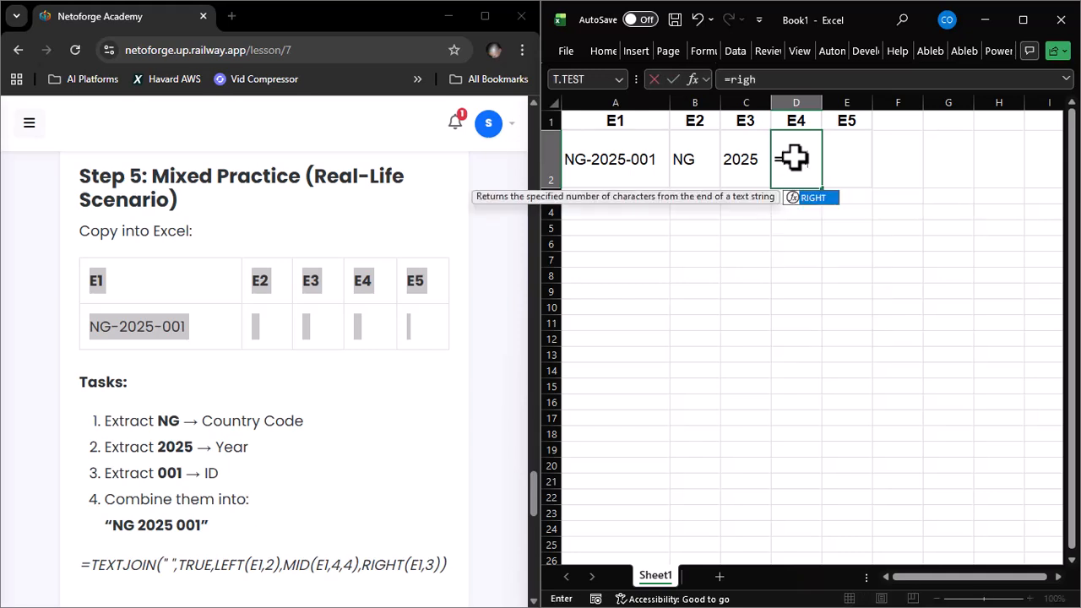
pyautogui.write('t(')
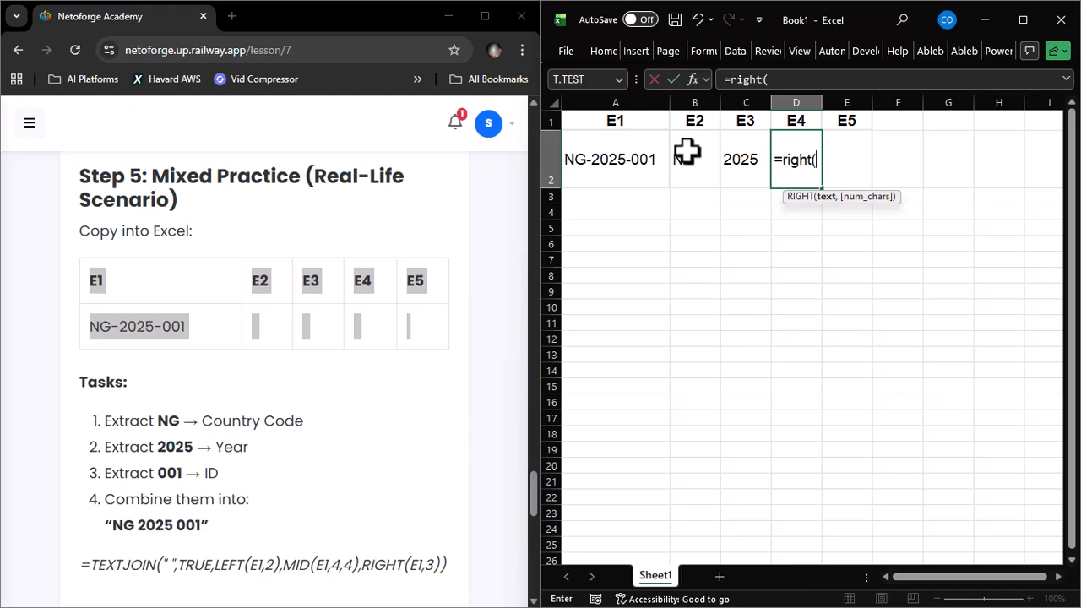
pyautogui.click(634, 156)
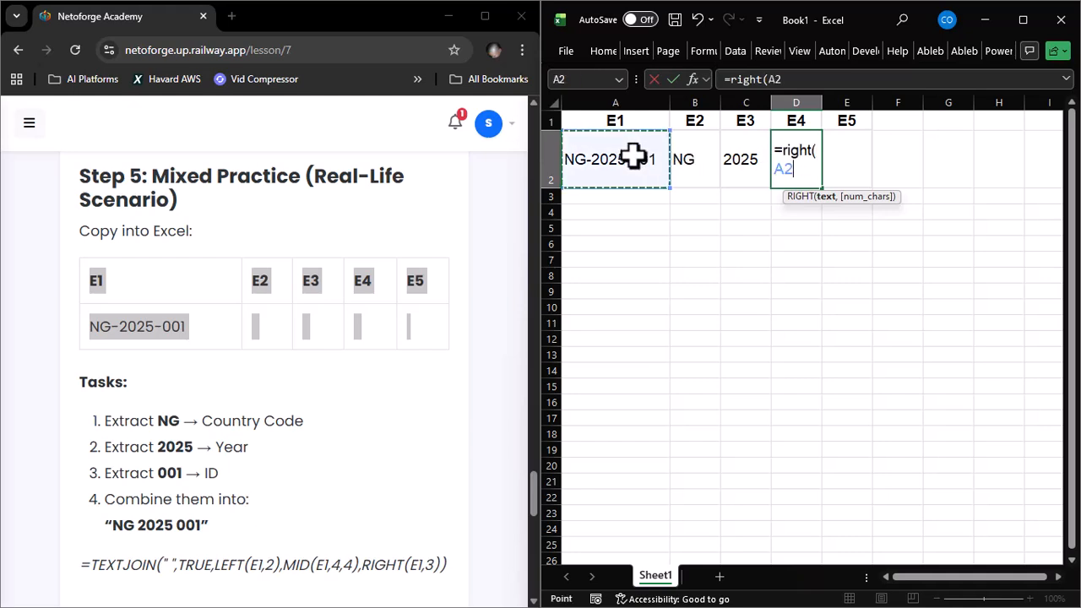
pyautogui.write(',')
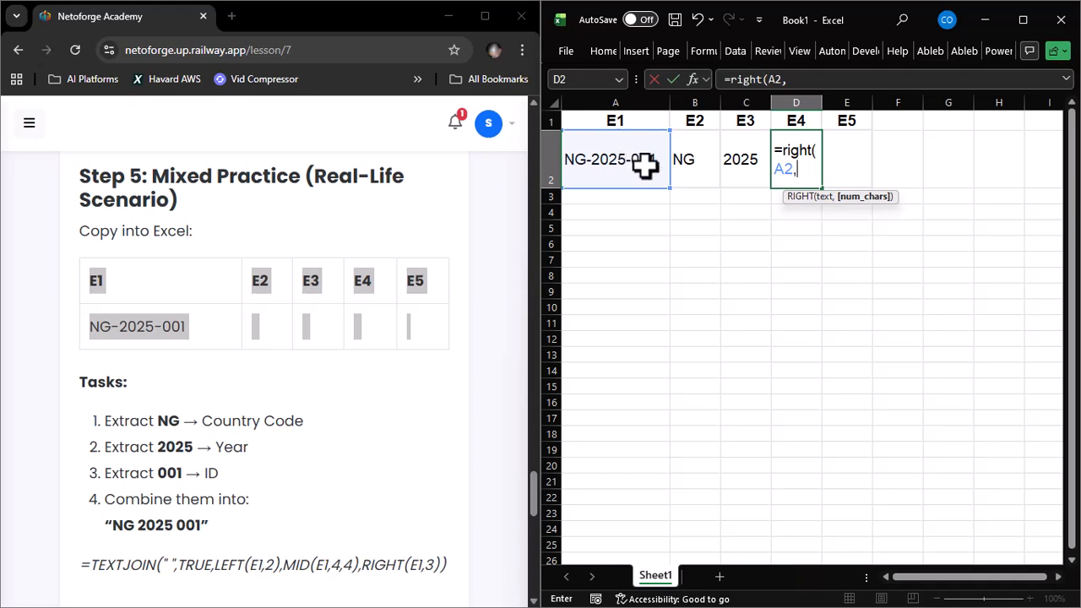
pyautogui.write('3')
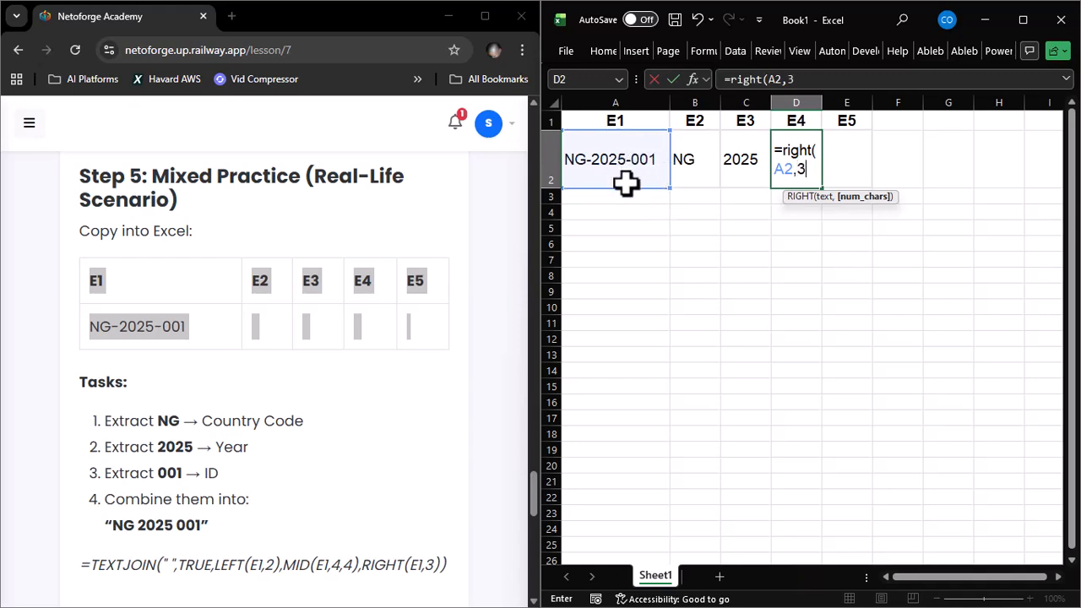
pyautogui.press('Return')
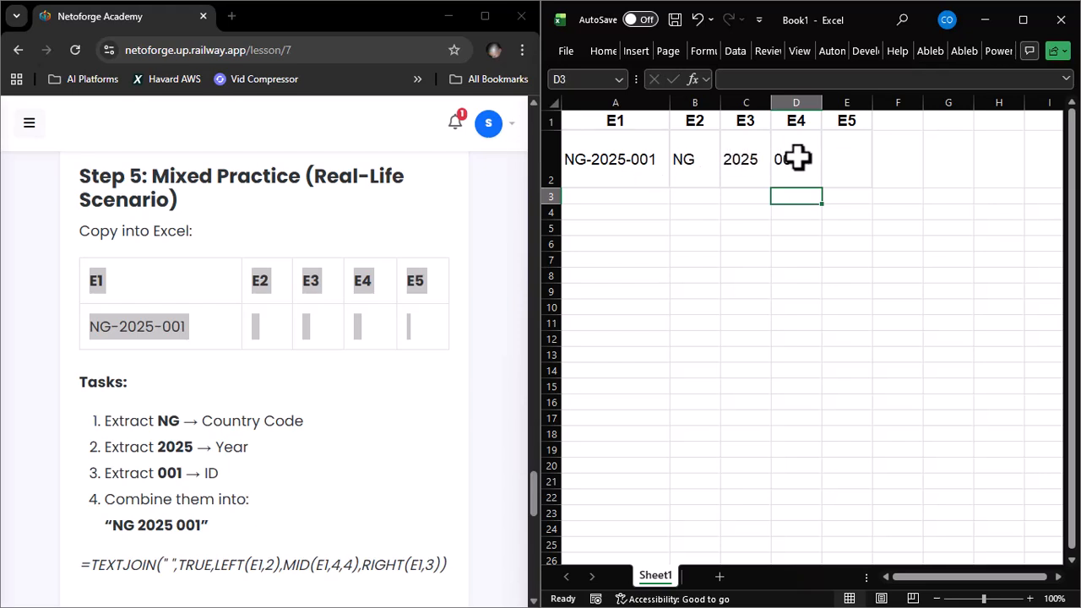
# Combine cells B2:D2 in cell E2 with a CONCAT formula and widen column E slightly
pyautogui.click(797, 158)
pyautogui.click(848, 152)
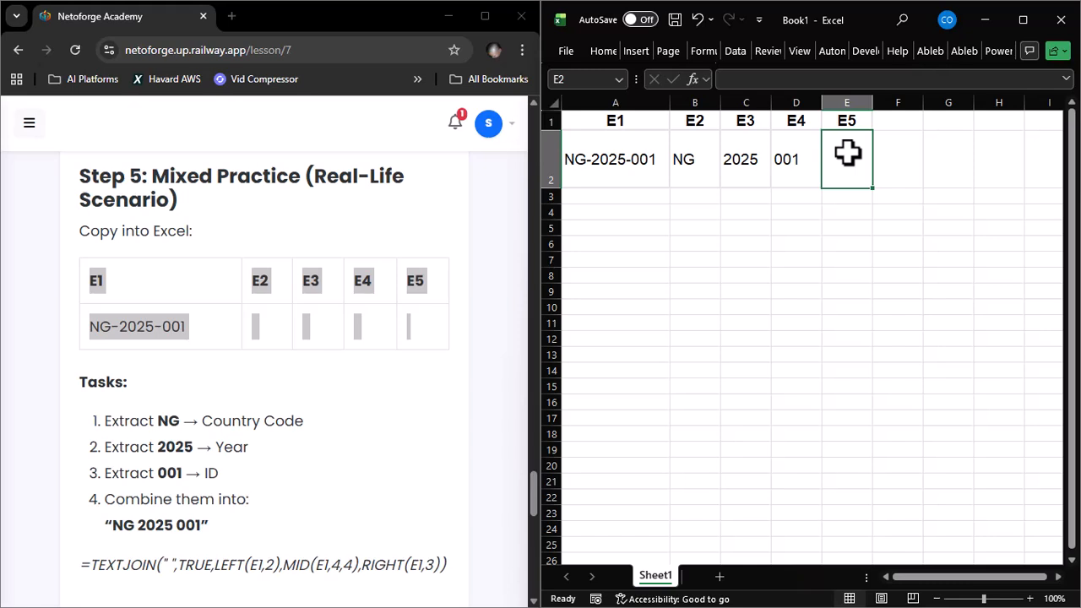
pyautogui.write('=con')
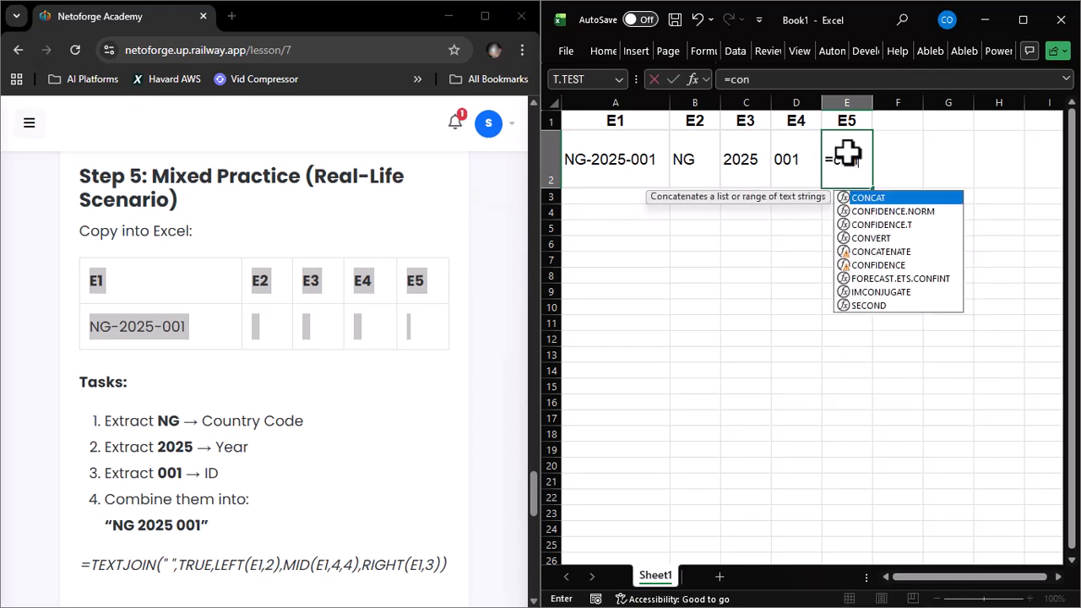
pyautogui.doubleClick(883, 198)
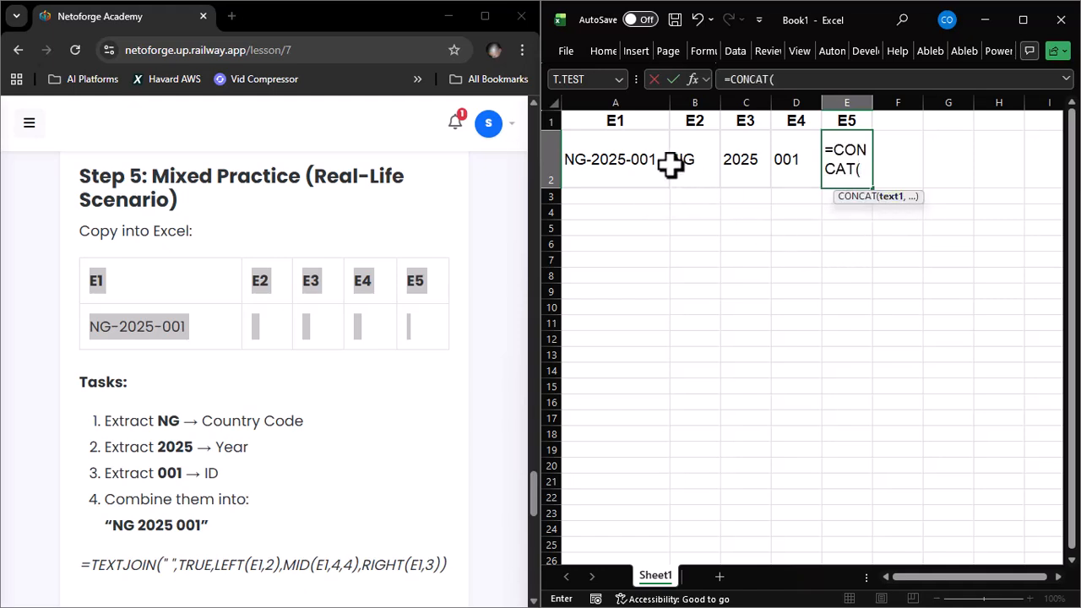
pyautogui.click(629, 157)
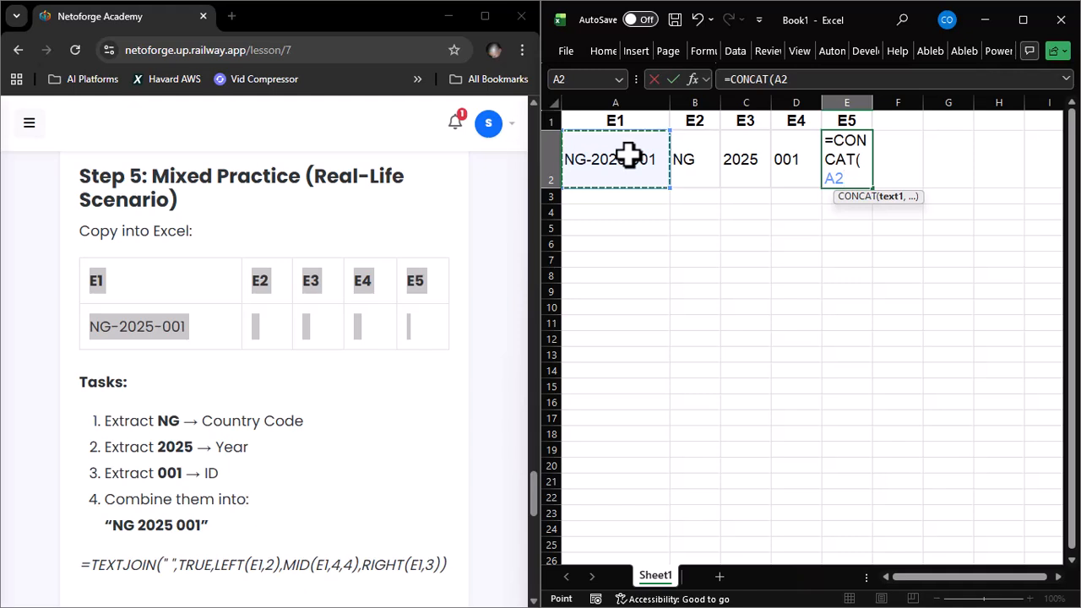
pyautogui.moveTo(683, 157); pyautogui.dragTo(784, 159)
pyautogui.press('Return')
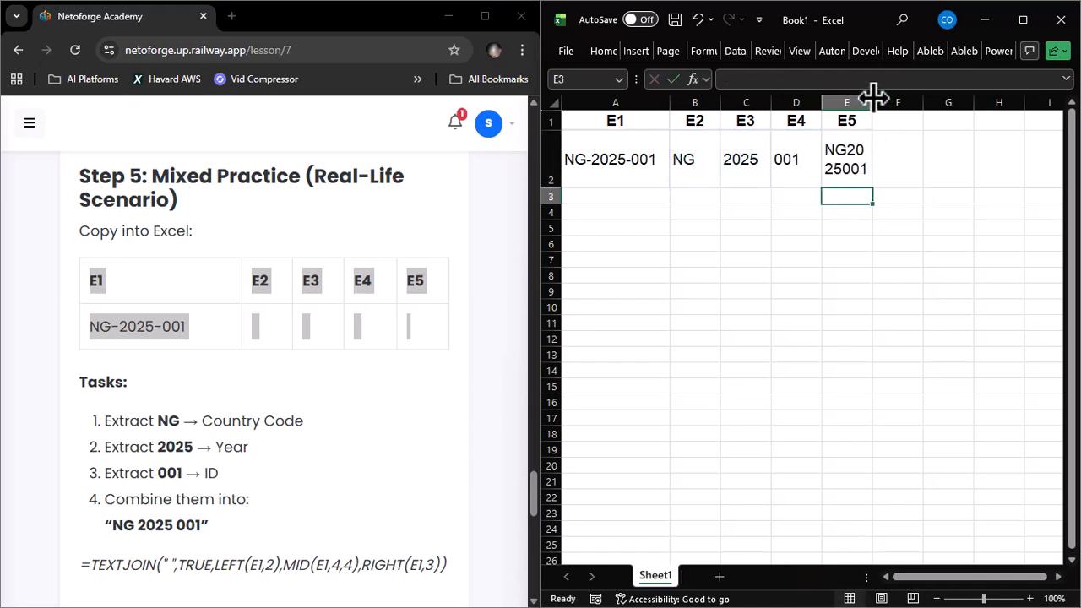
pyautogui.moveTo(874, 98); pyautogui.dragTo(891, 98)
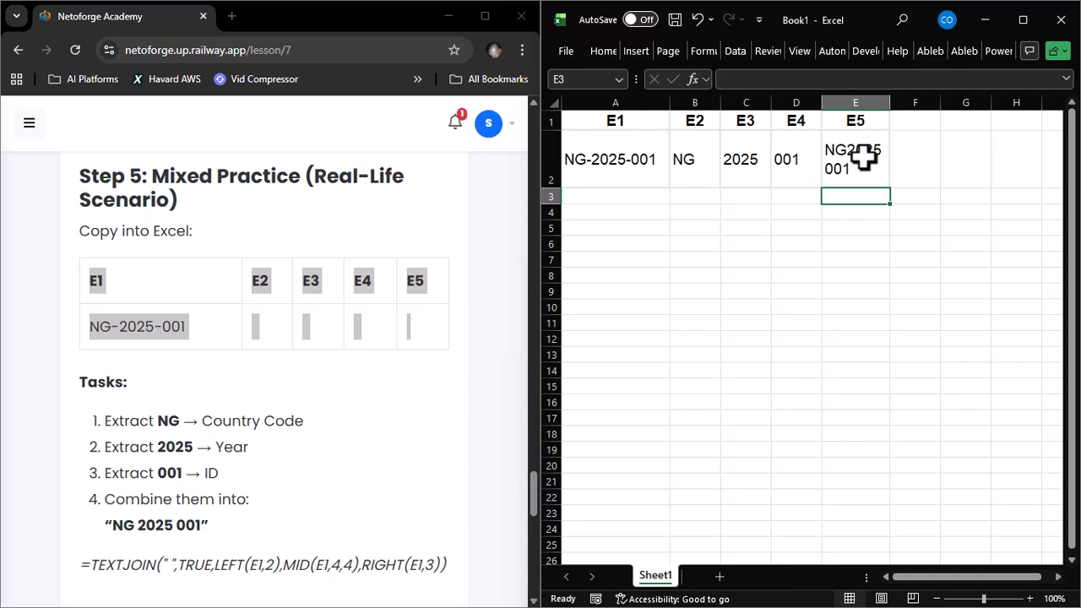
# Replace the formula in cell E2 with the start of a TEXTJOIN formula using a space delimiter and TRUE for ignoring empty cells
pyautogui.click(863, 157)
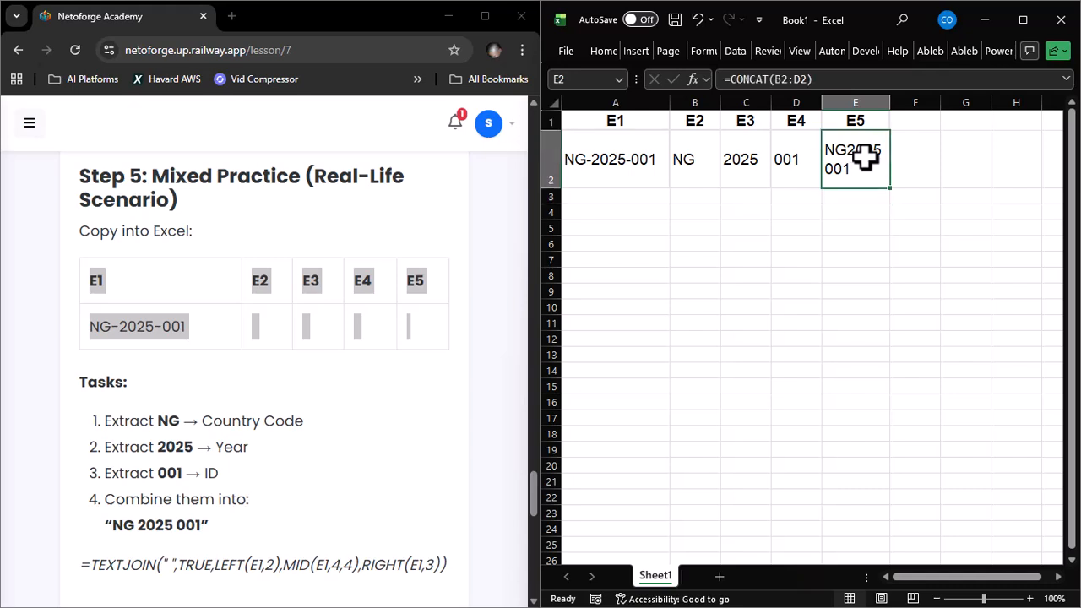
pyautogui.press('Delete')
pyautogui.write('=text')
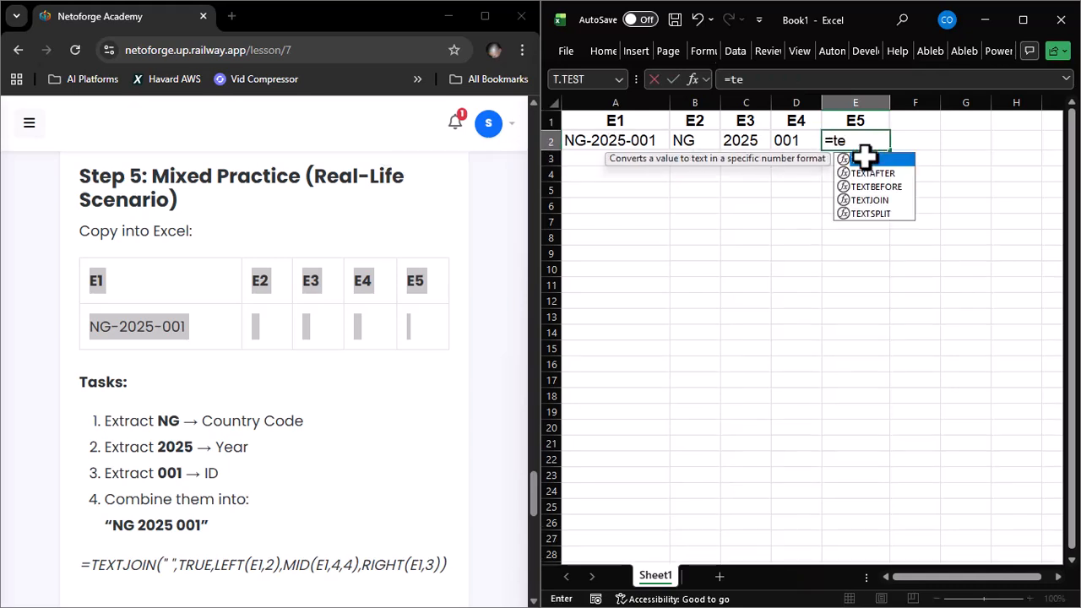
pyautogui.doubleClick(886, 199)
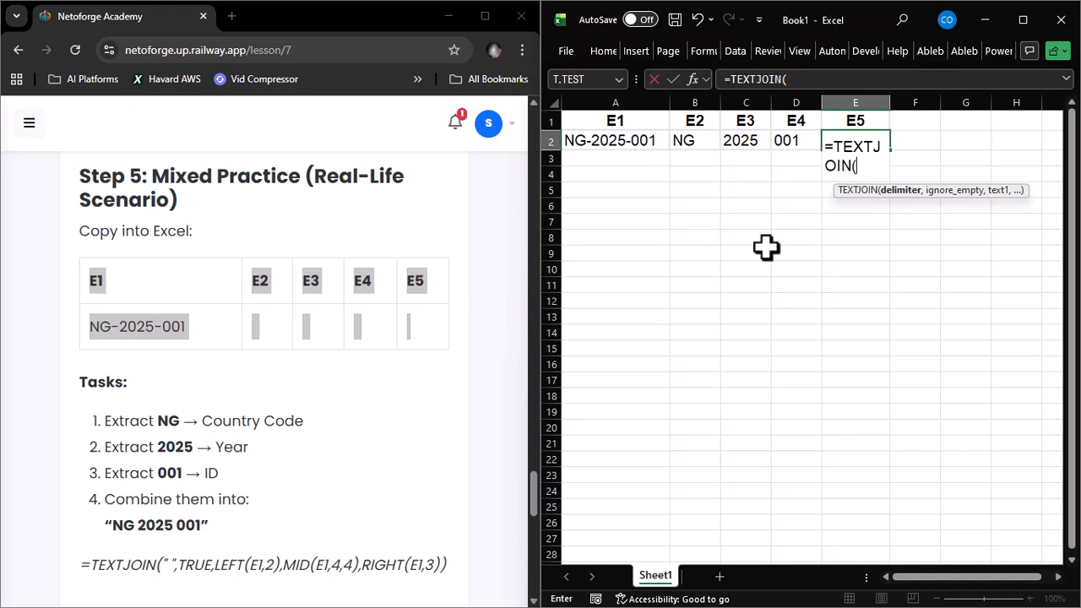
pyautogui.write('" ",')
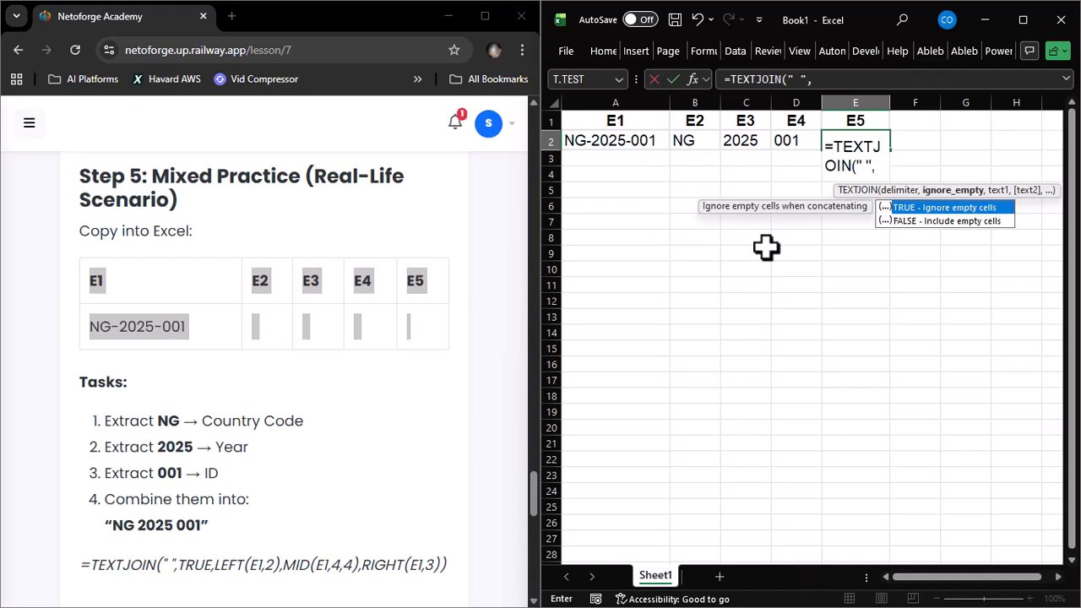
pyautogui.write('TRUE')
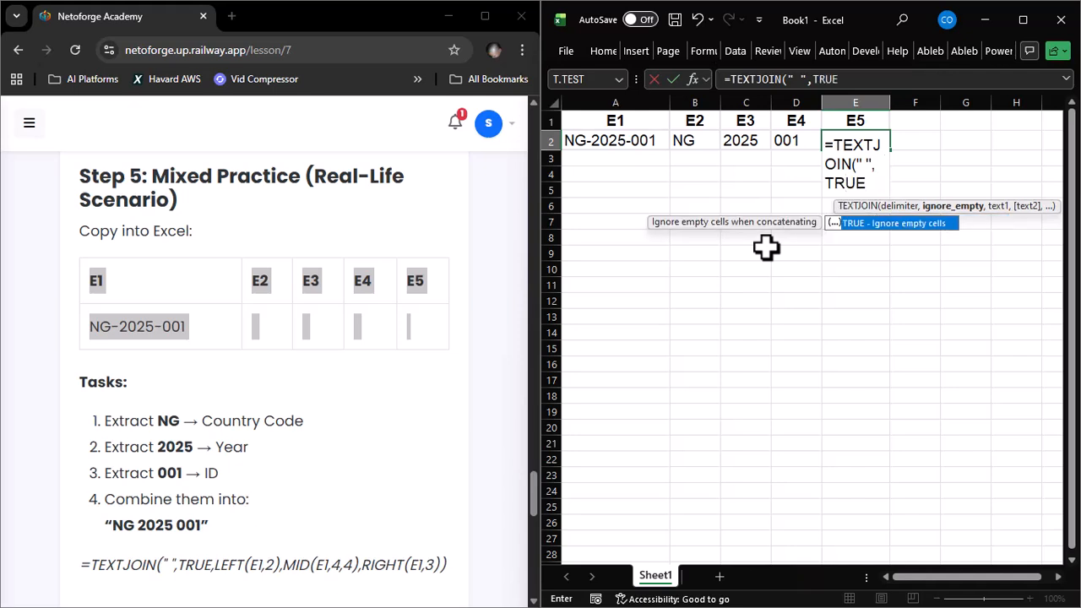
pyautogui.write(',')
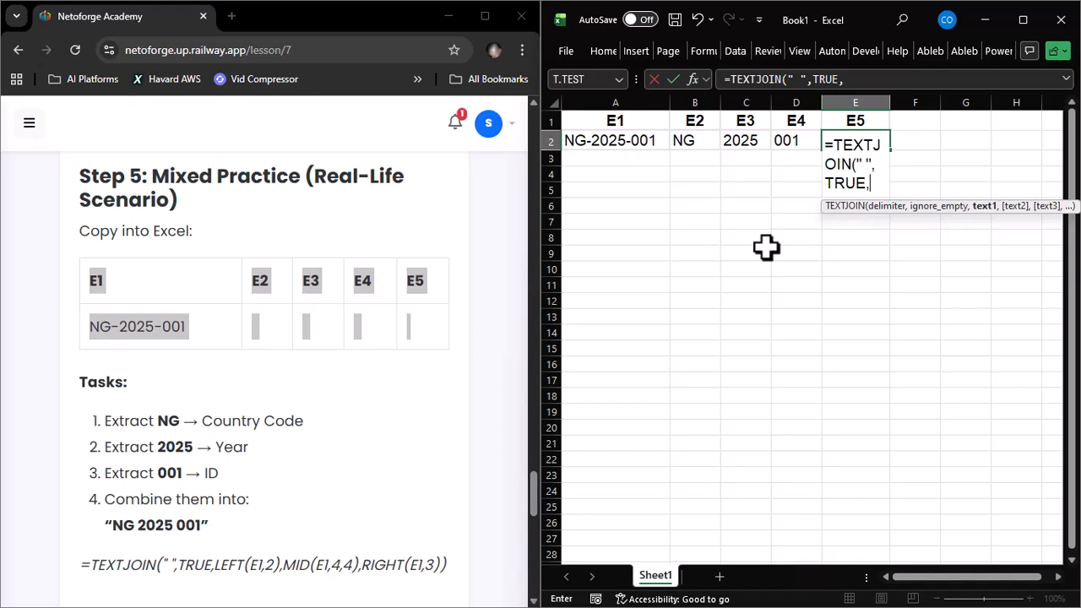
# Add LEFT(A2,2) as the first text argument of the TEXTJOIN formula in cell E2
pyautogui.write('LEFT')
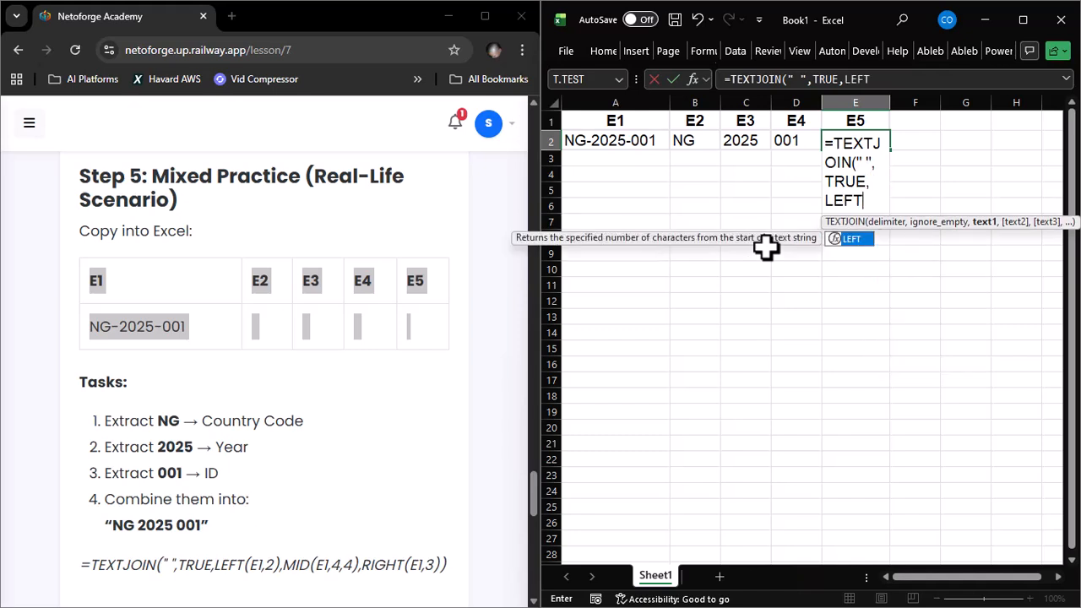
pyautogui.write('(')
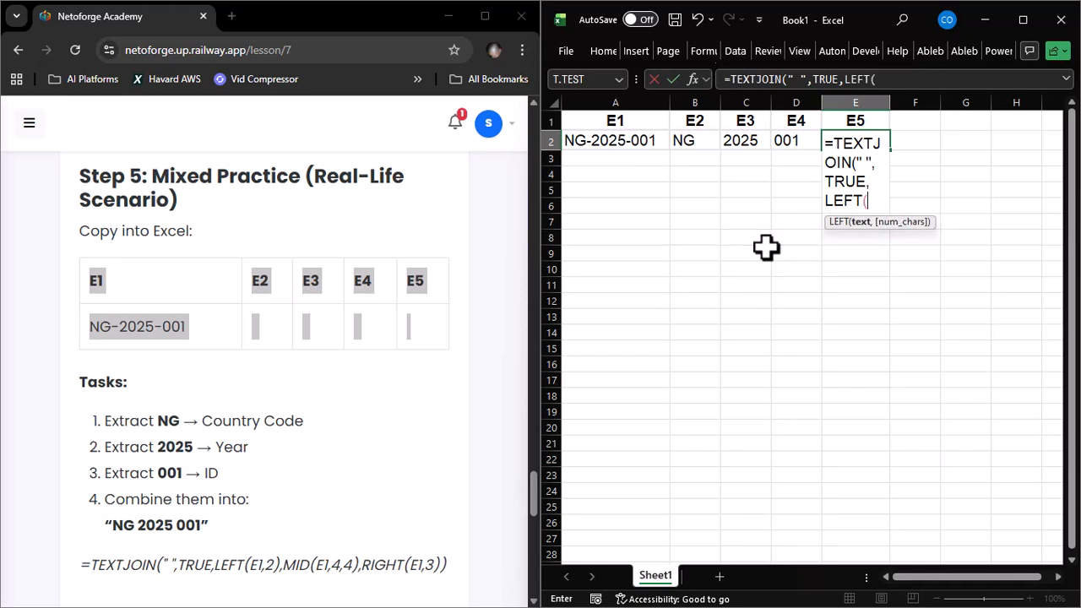
pyautogui.click(634, 140)
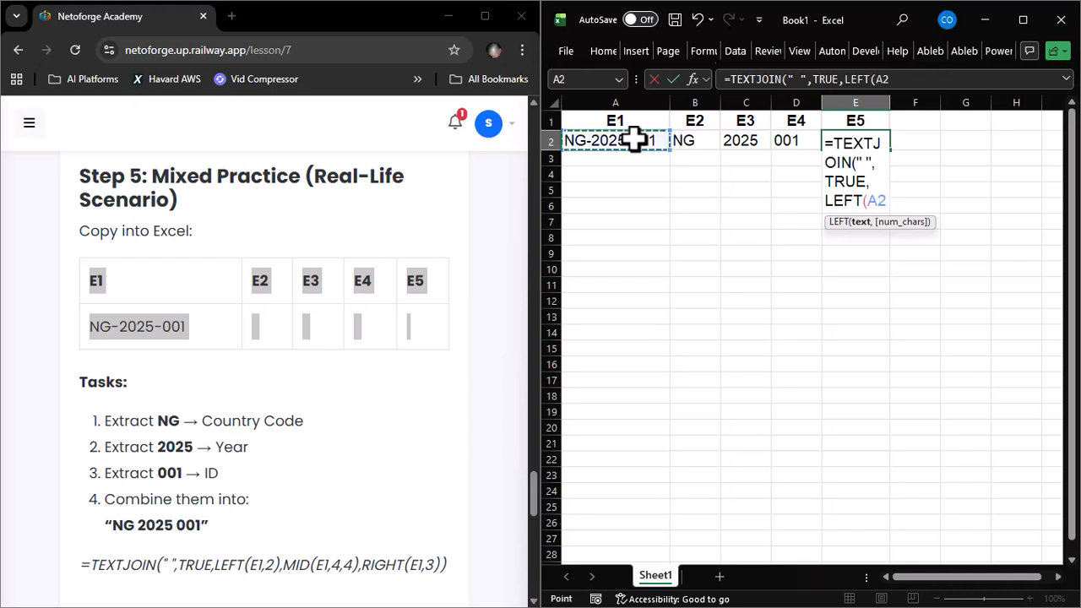
pyautogui.write(',')
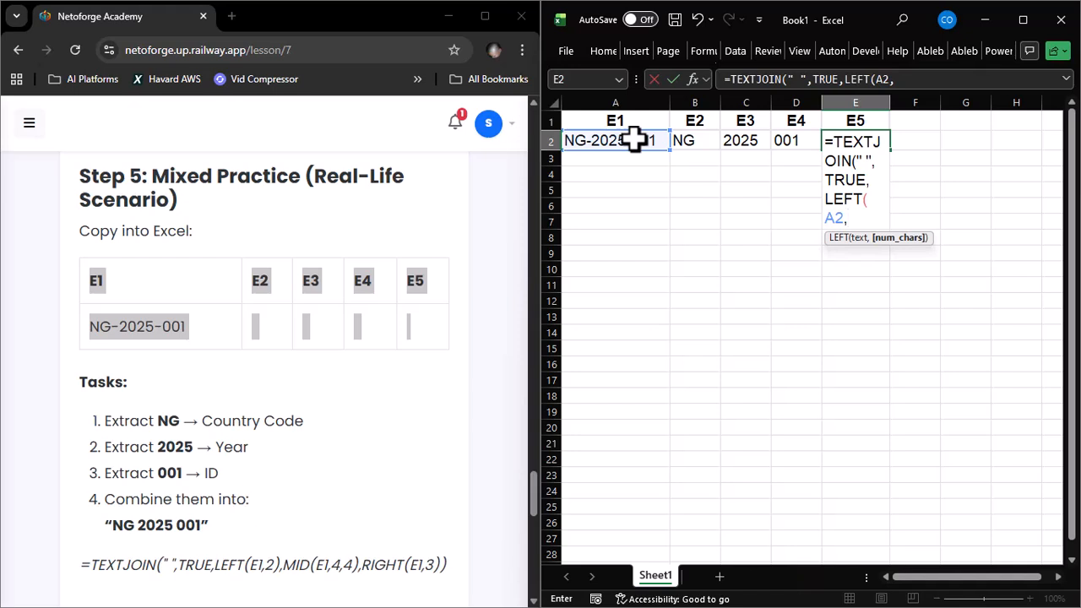
pyautogui.write('2)')
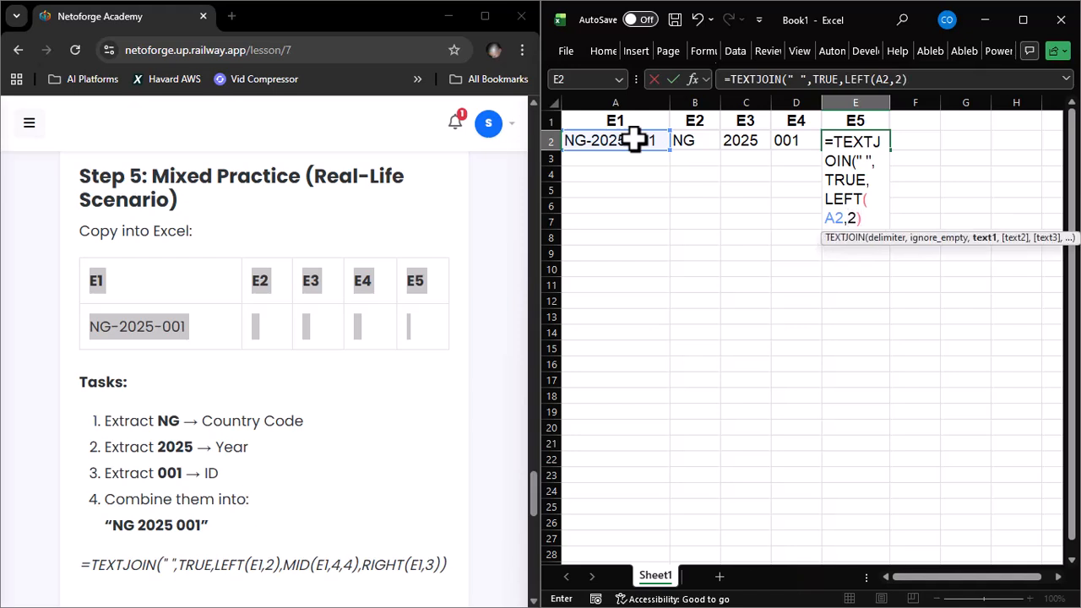
pyautogui.write(',')
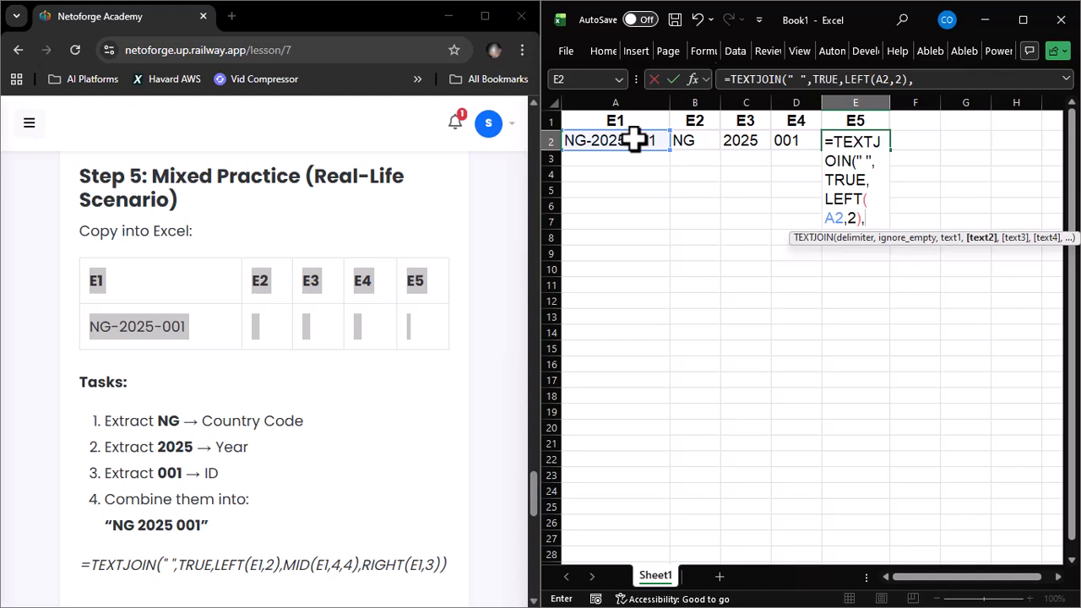
# Add MID(A2,4,4) as the second text argument of the TEXTJOIN formula
pyautogui.write('MID(')
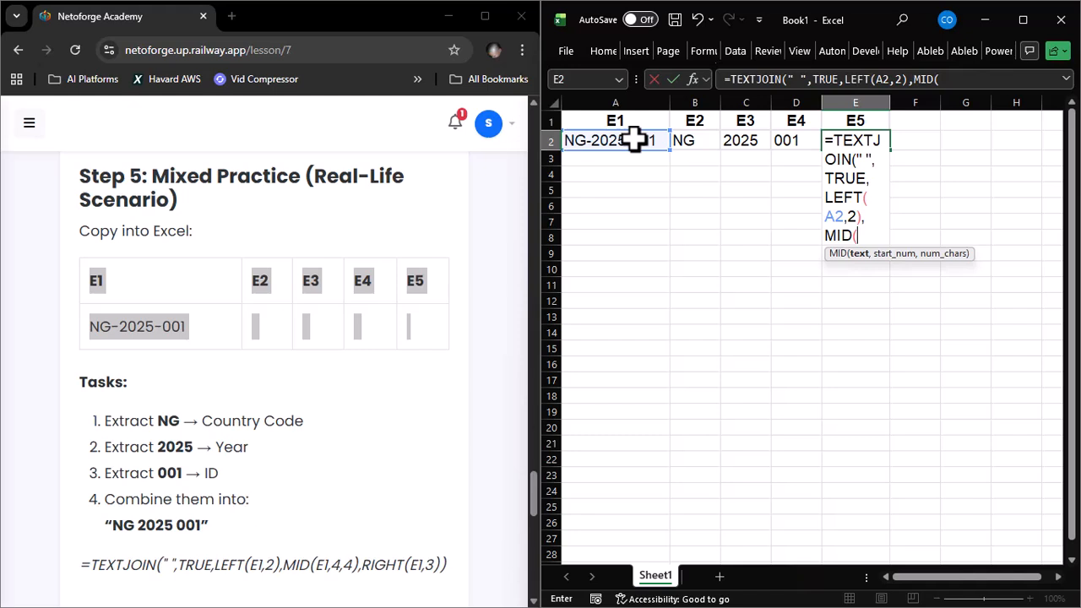
pyautogui.click(635, 141)
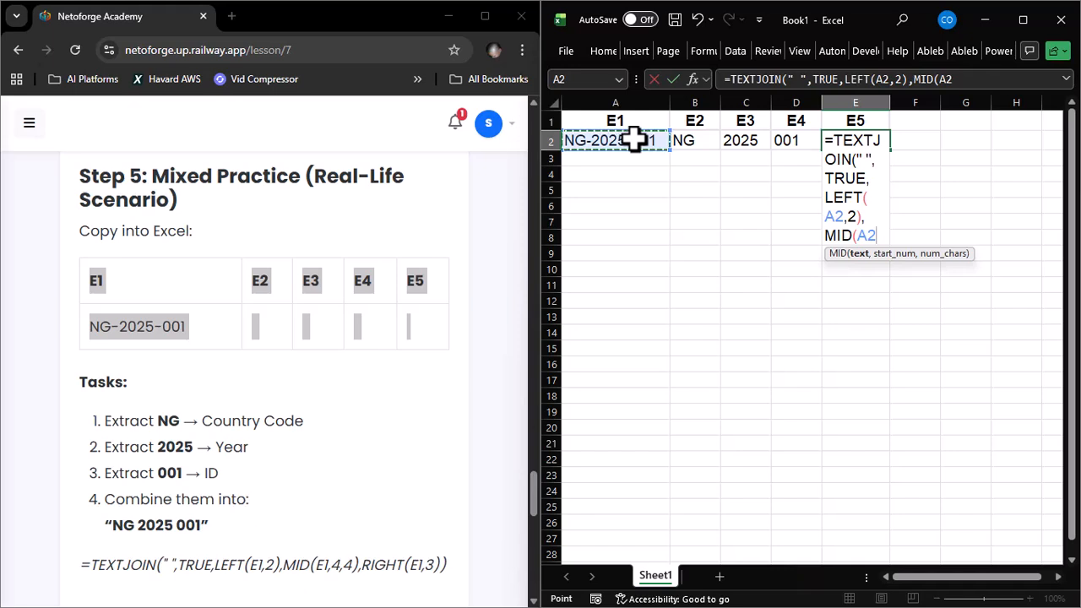
pyautogui.write(',')
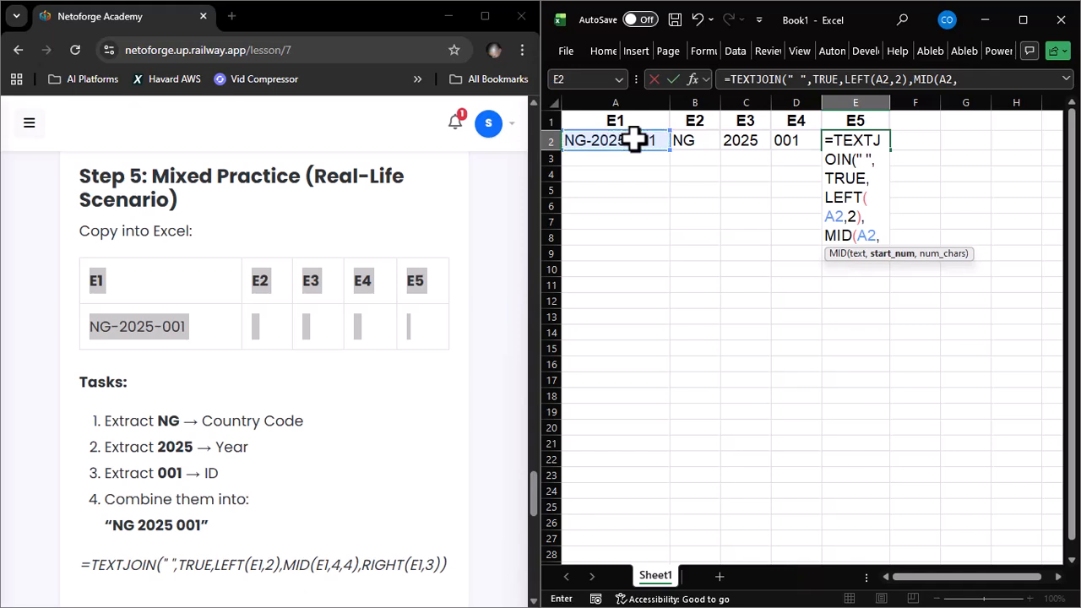
pyautogui.write('4,4')
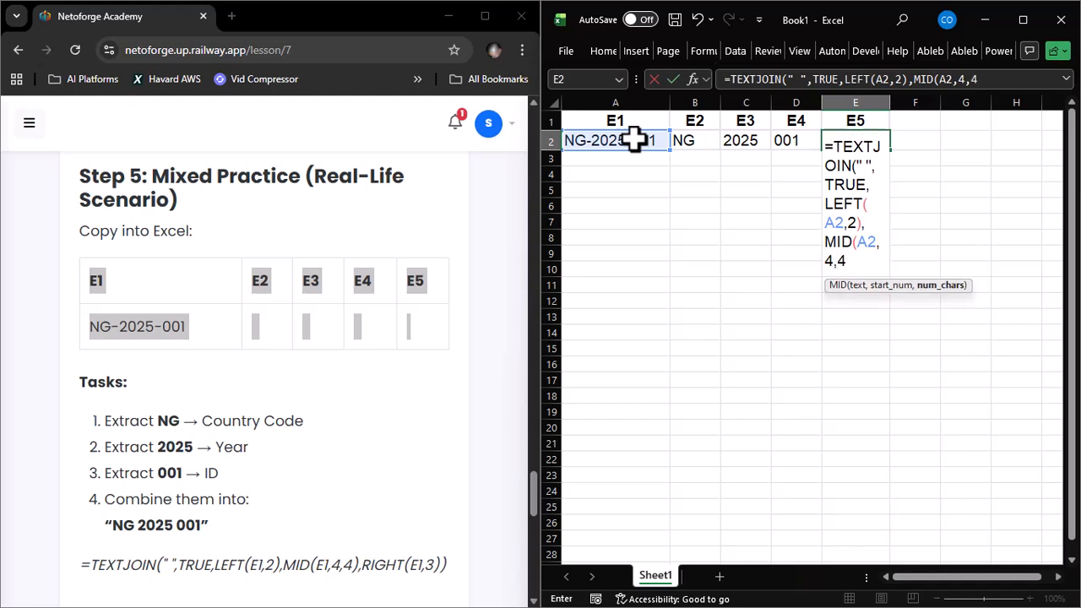
pyautogui.write('),')
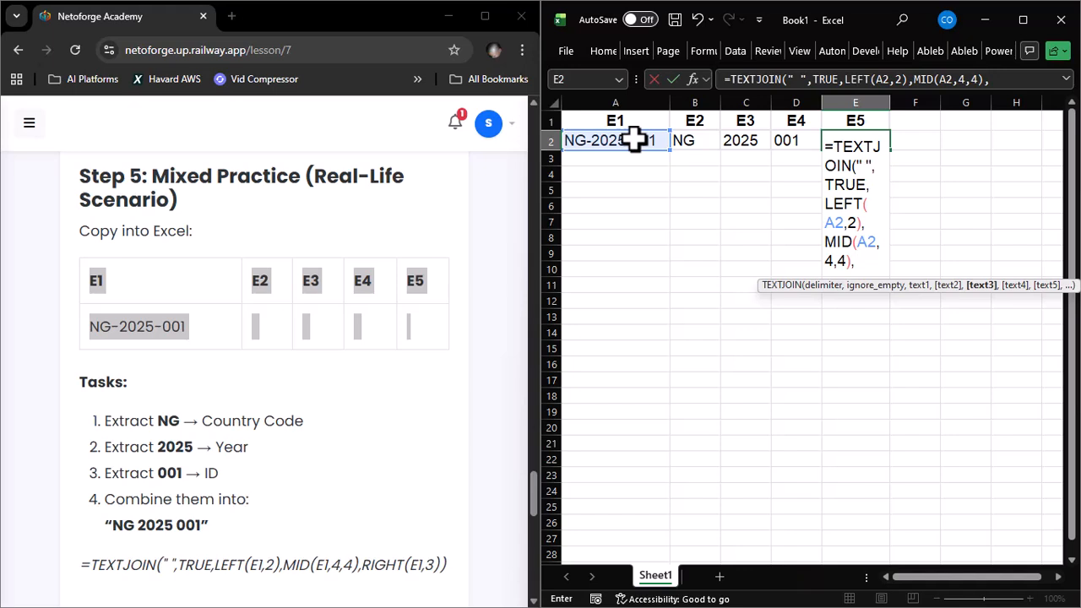
# Complete the TEXTJOIN formula with RIGHT(A2,3) as the third text argument and widen column E to fit the combined text on one line
pyautogui.write('RIGH')
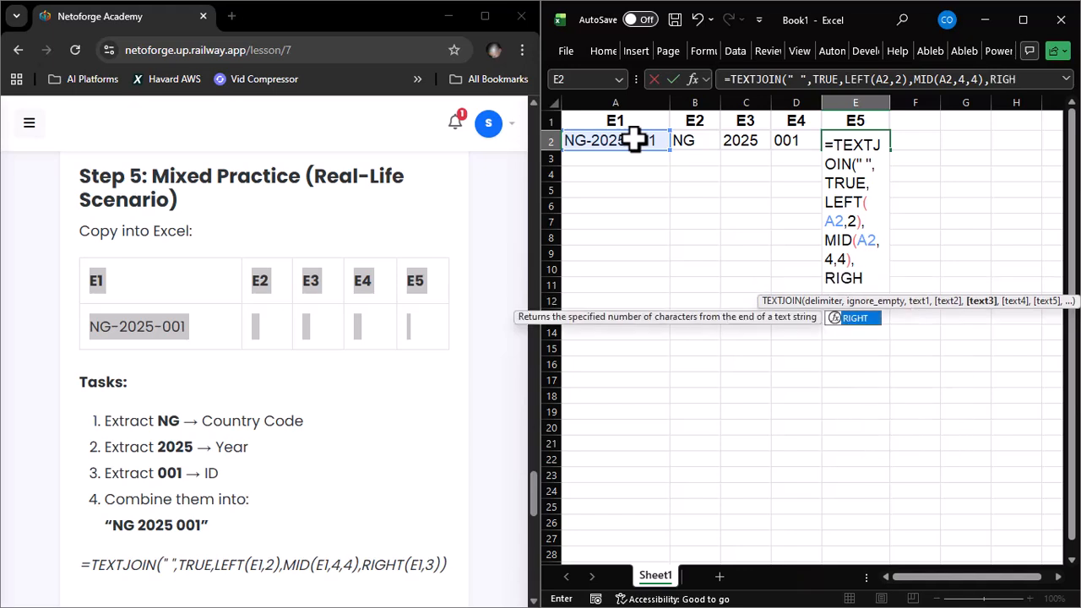
pyautogui.write('T(')
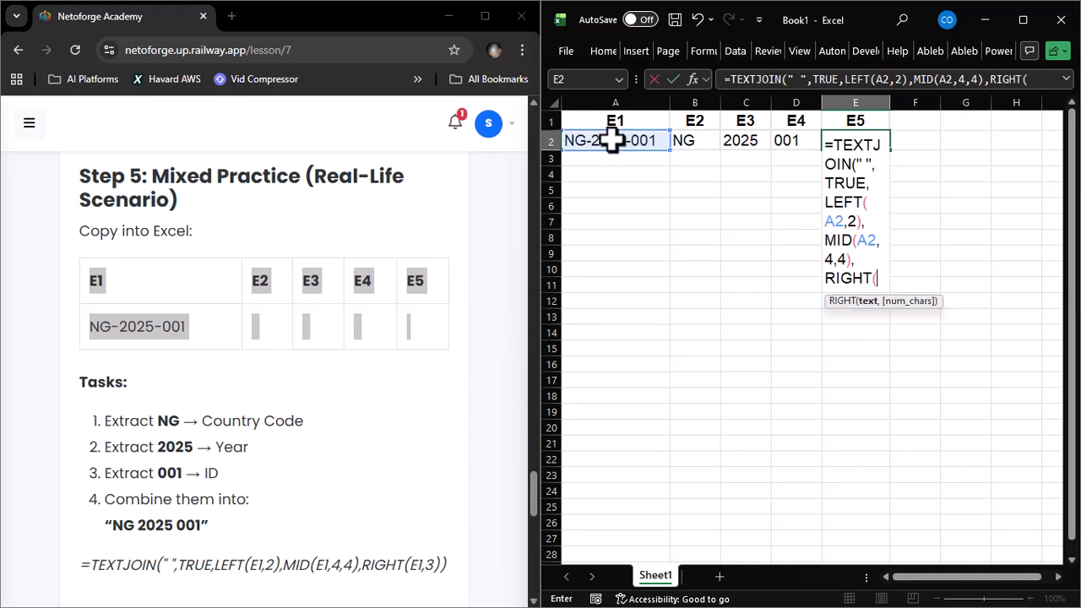
pyautogui.click(613, 141)
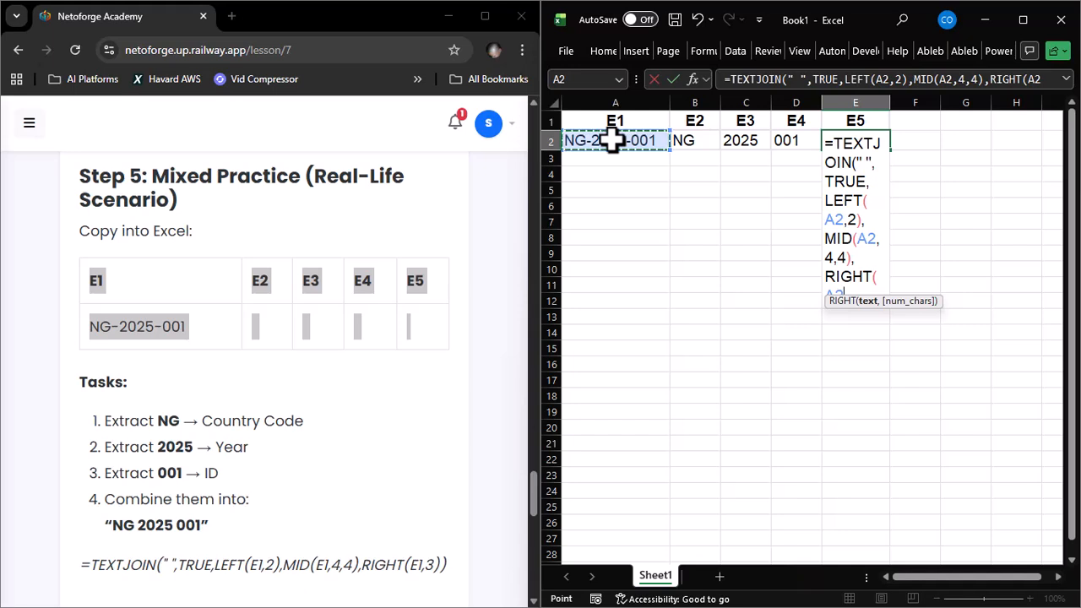
pyautogui.write(',')
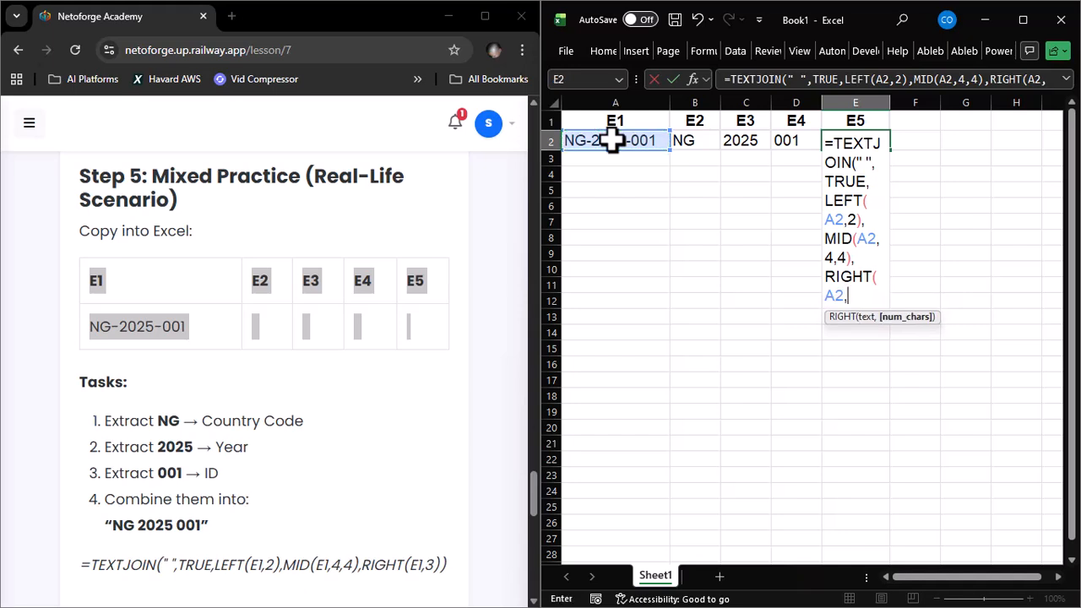
pyautogui.write('3)')
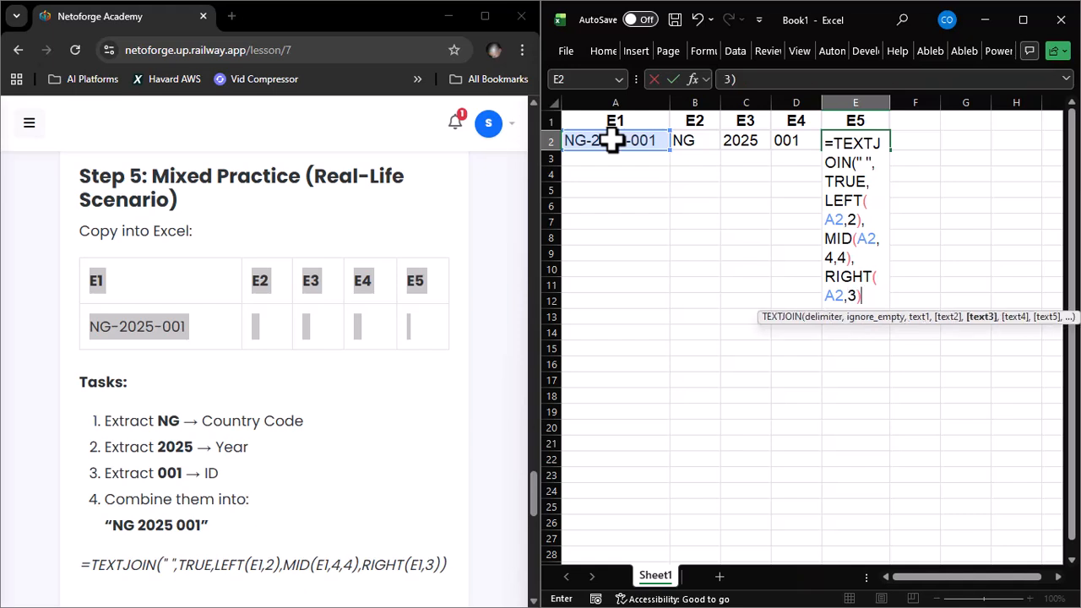
pyautogui.write(')')
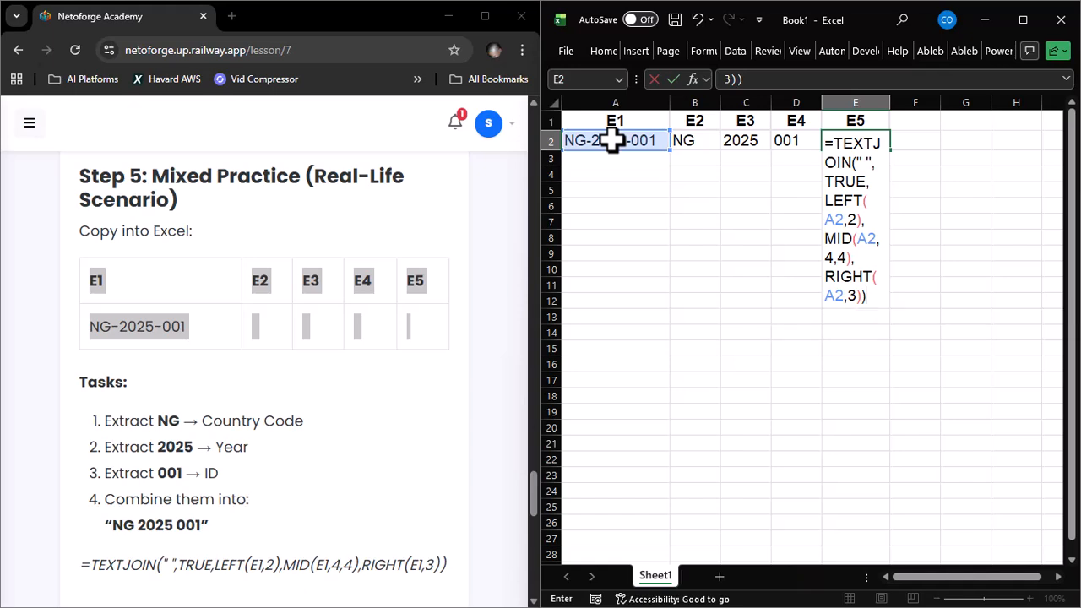
pyautogui.press('Return')
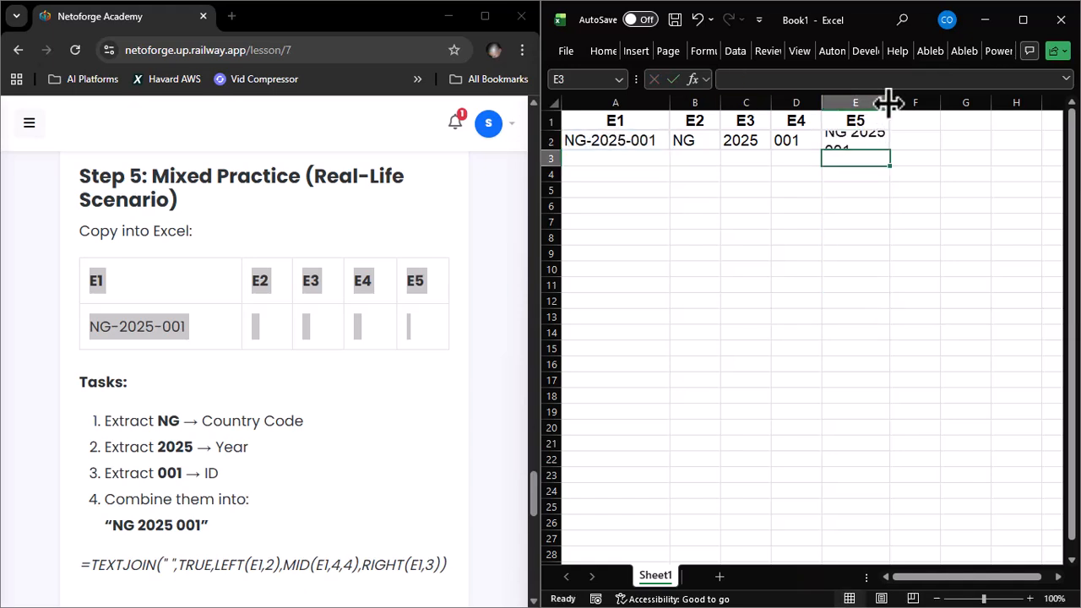
pyautogui.moveTo(890, 101); pyautogui.dragTo(947, 99)
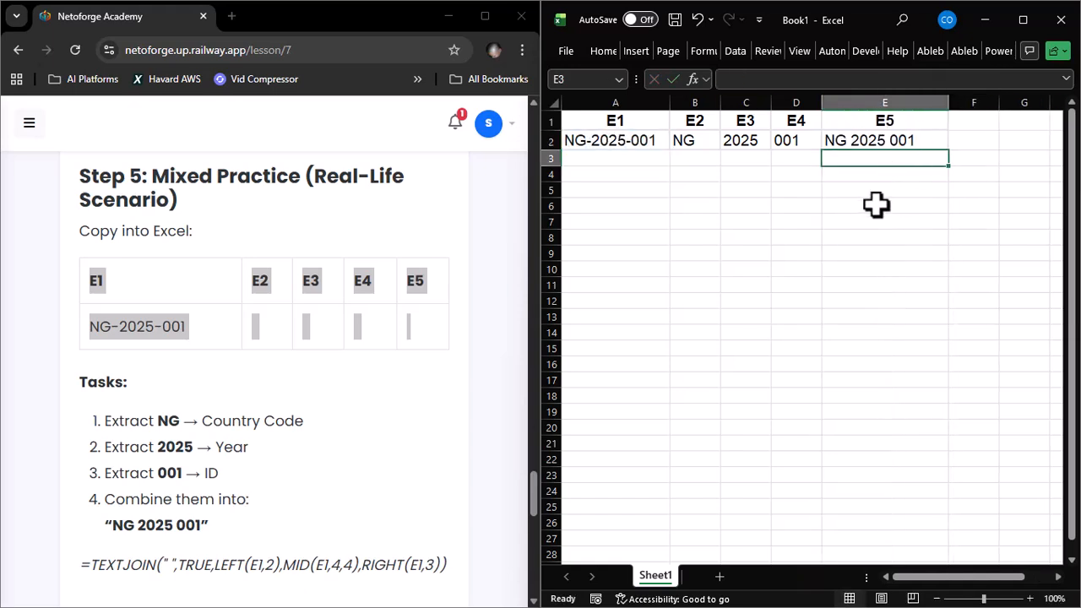
# Change the TEXTJOIN delimiter in cell E2 to a hyphen and compare the combined text with cell A2
pyautogui.click(879, 142)
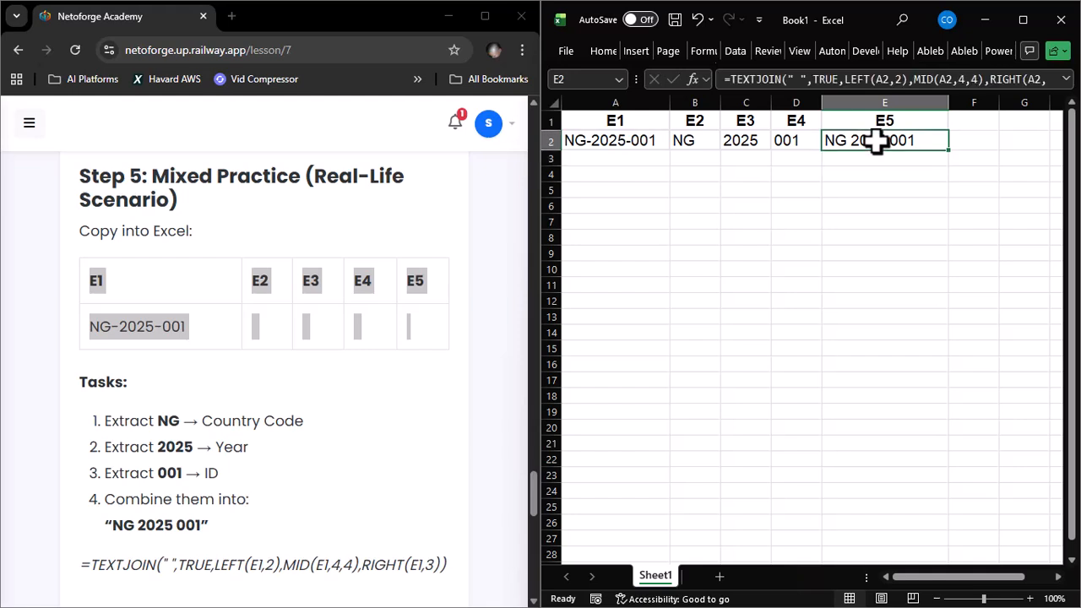
pyautogui.click(804, 79)
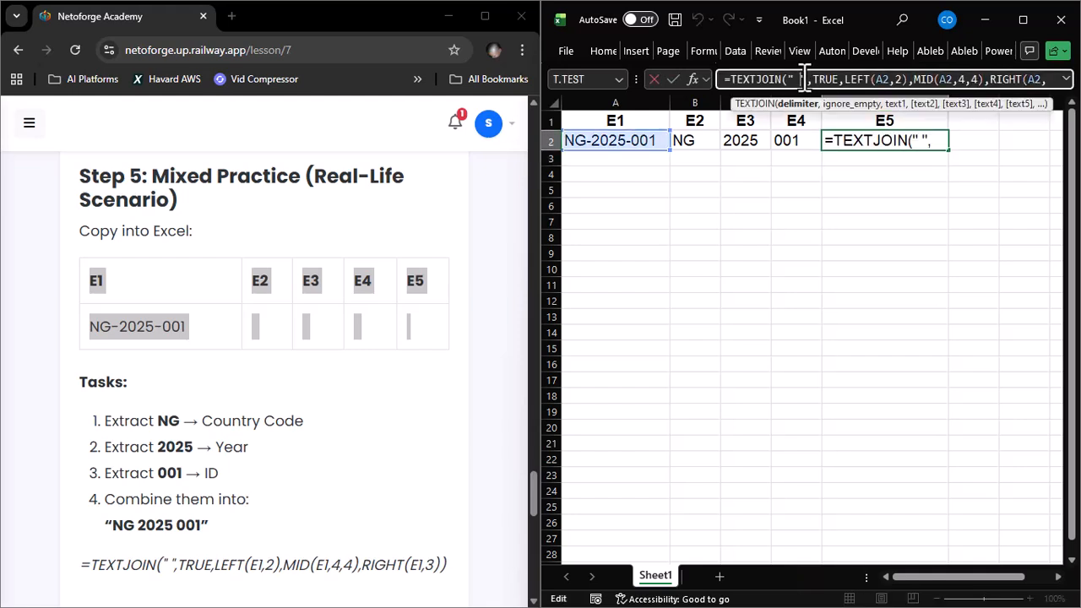
pyautogui.press('BackSpace')
pyautogui.write('-')
pyautogui.press('Return')
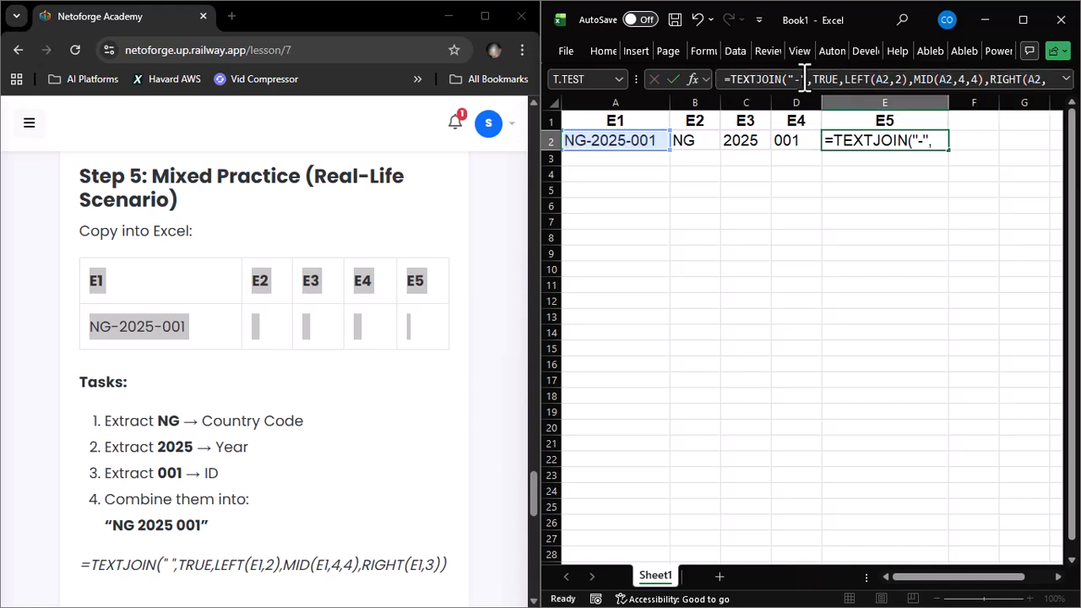
pyautogui.click(649, 140)
pyautogui.click(900, 140)
pyautogui.click(897, 194)
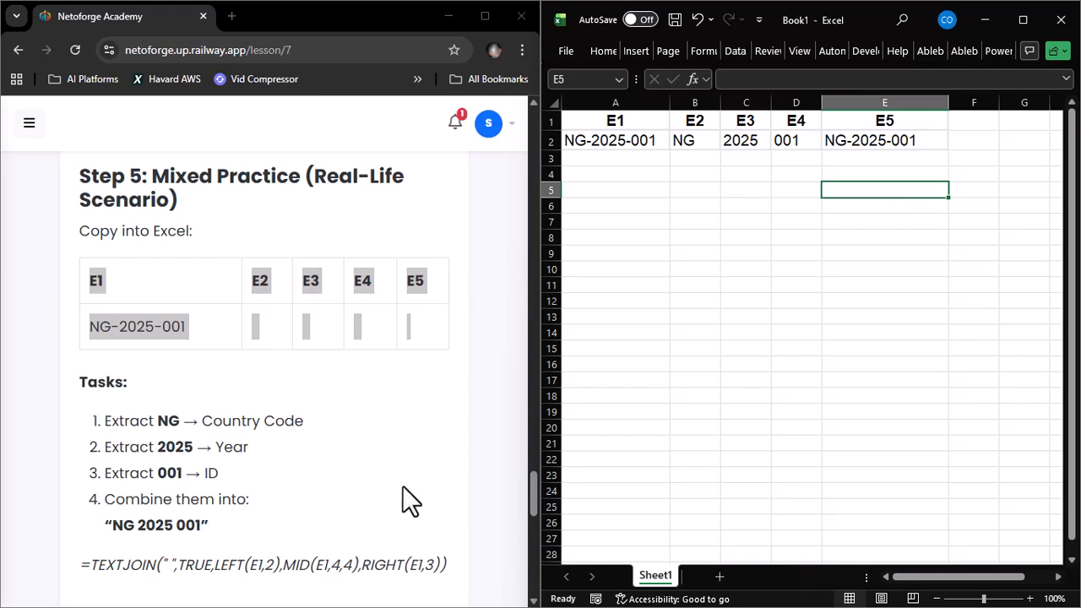
# Switch to the lesson page in the browser and read the Self-Learning Tips section below Step 5
pyautogui.scroll(-5, 402, 488)
pyautogui.scroll(-2, 402, 486)
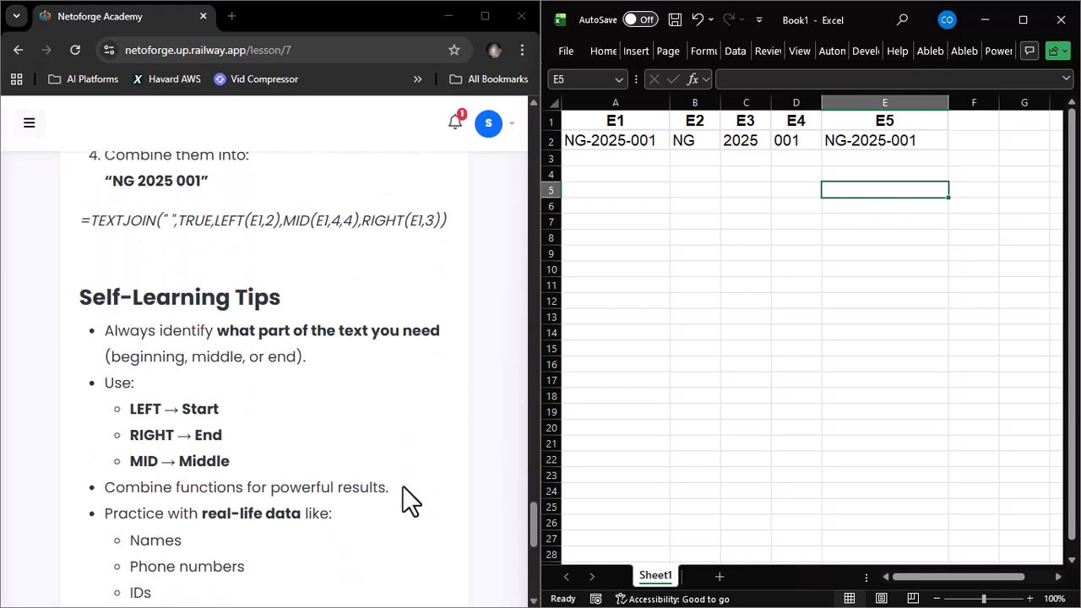
pyautogui.scroll(-2, 352, 416)
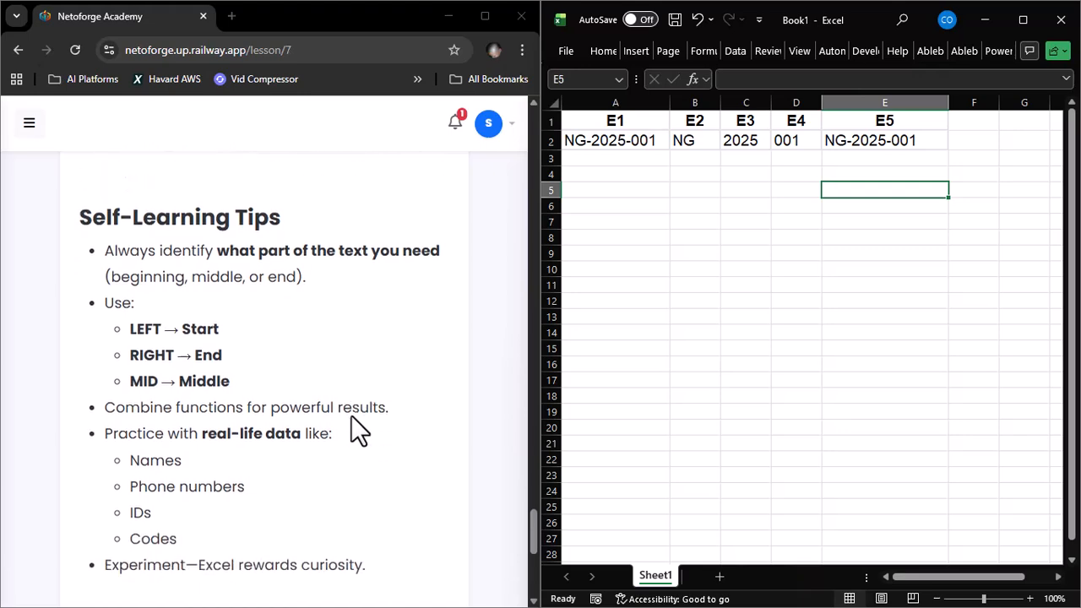